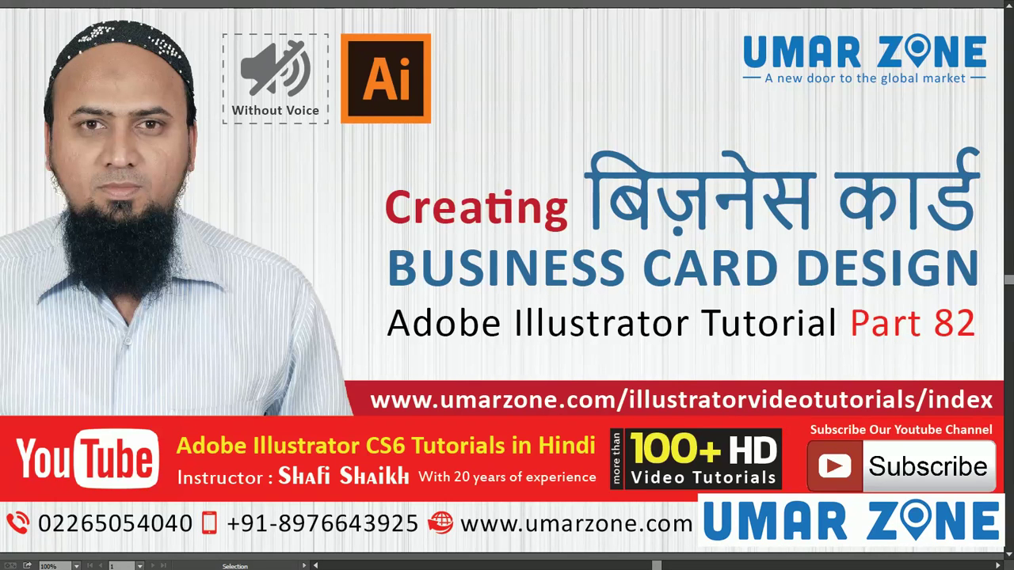
Return Illustrator from full-screen to the normal screen mode.
key(ctrl+0)
key(f)
key(ctrl+0)
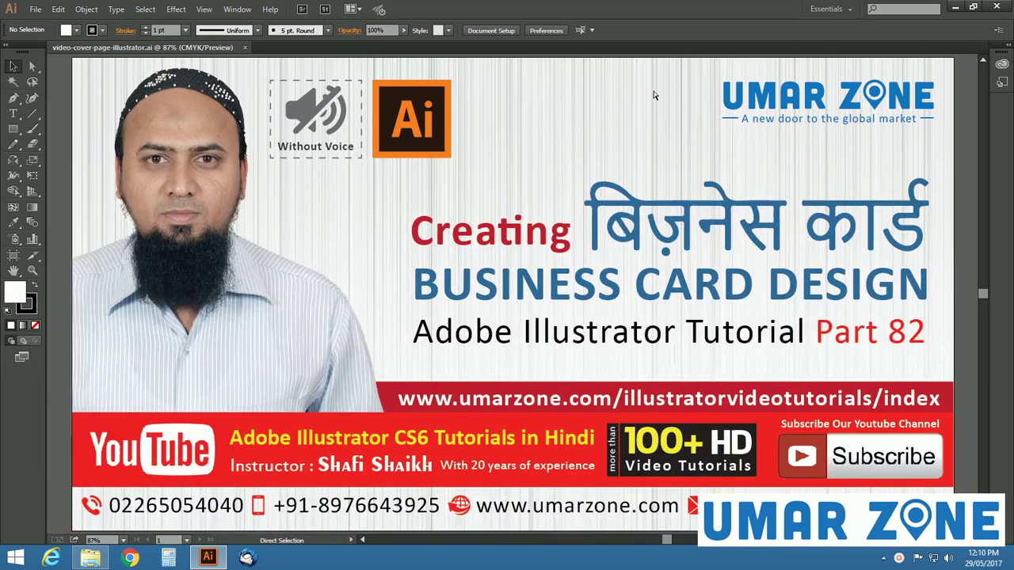
Create a new 3.5 × 2 in document named 'Business Card Design - Part 82'.
key(ctrl+n)
text(Business Card Design - )
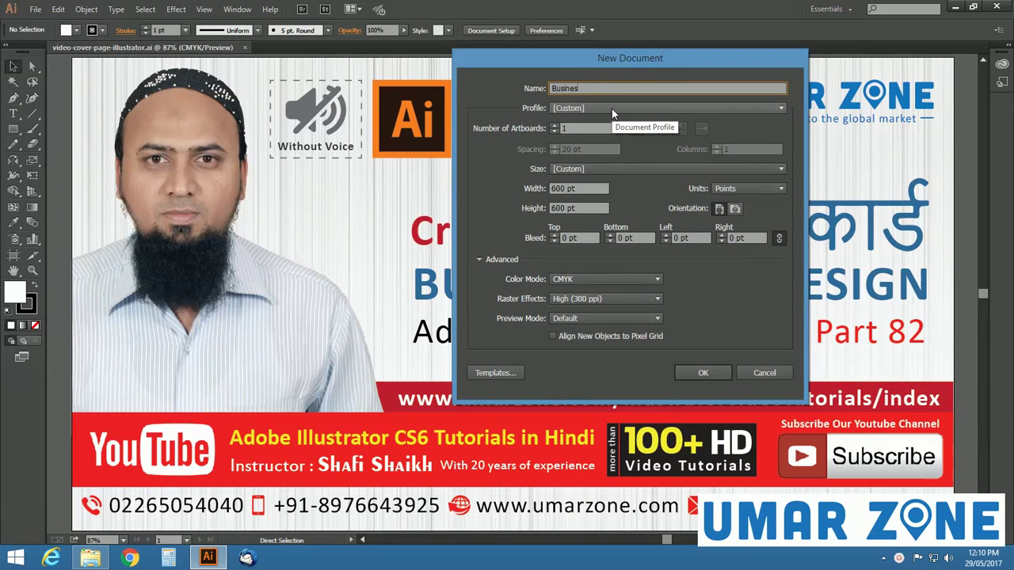
text(Par)
text(t 82)
click(584, 190)
text(3.5 in)
key(Tab)
text(2 in)
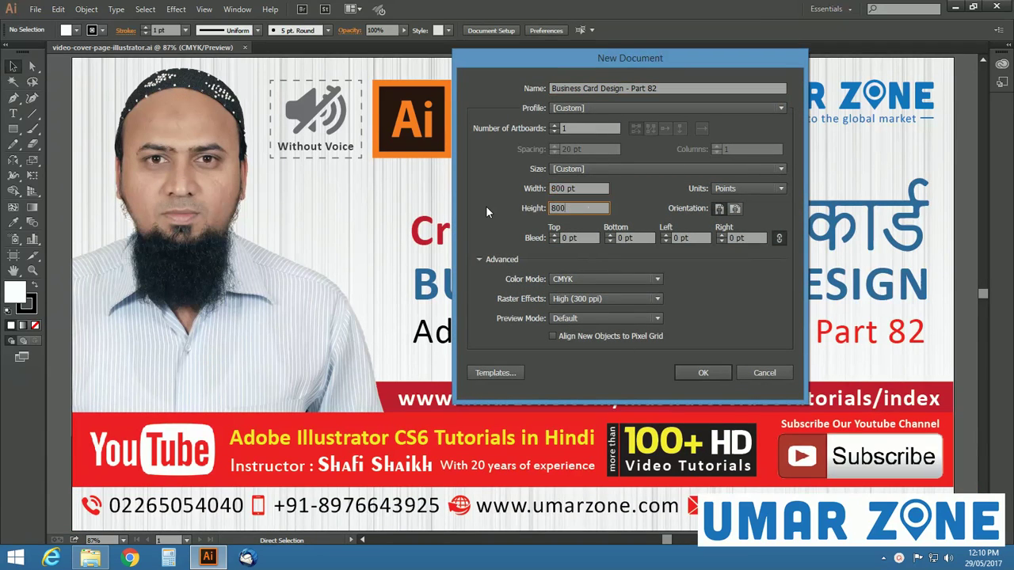
click(703, 372)
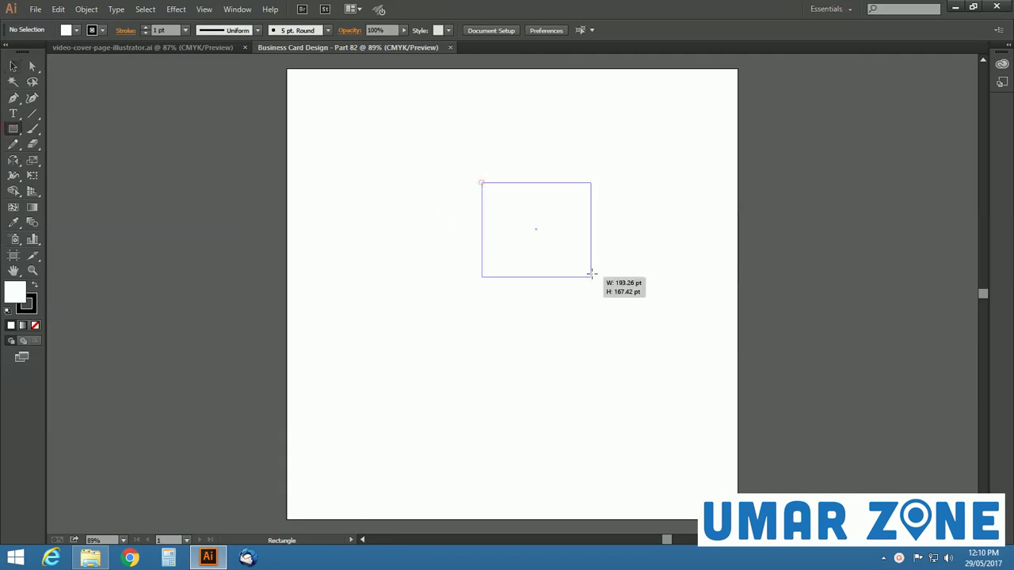
Draw the card rectangle and size it to 94 × 52 mm, with rulers in millimetres.
drag(482, 182, 590, 277)
key(v)
key(ctrl+r)
right_click(624, 60)
click(669, 108)
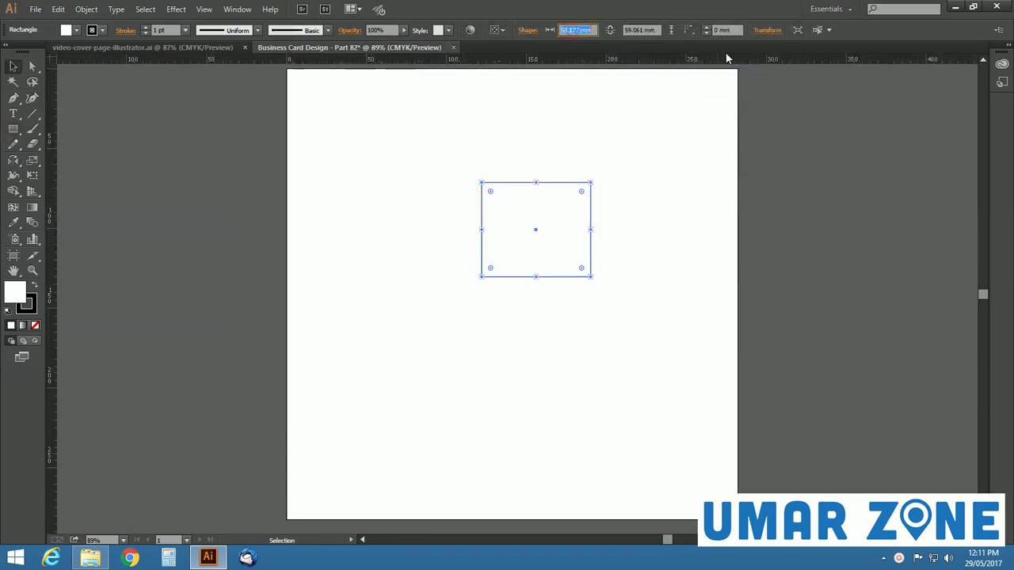
text(94)
key(Tab)
text(52)
key(Return)
Give the rectangle a 0.5 pt light outline and centre it on the artboard.
text(0.5)
click(103, 31)
click(119, 101)
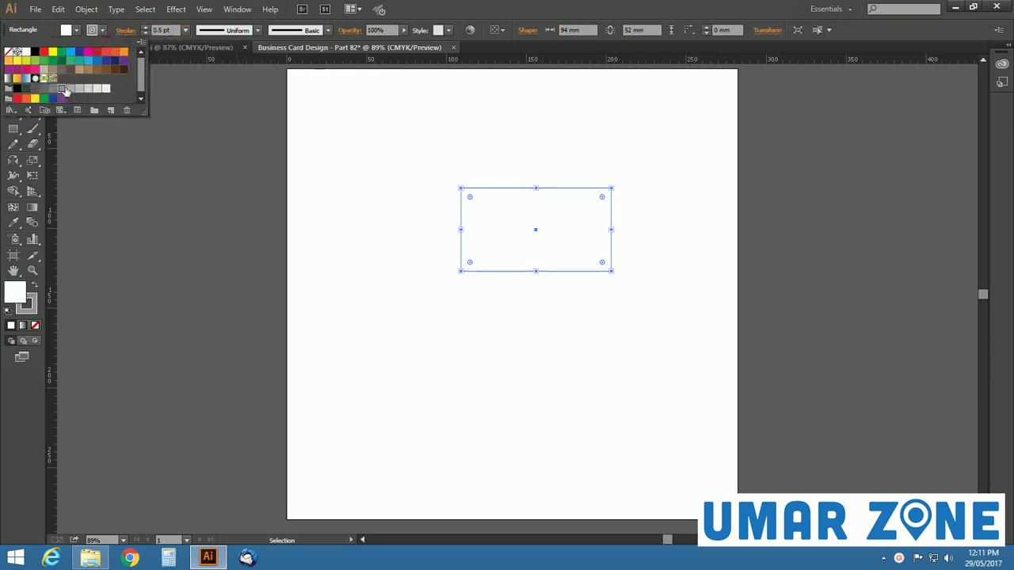
click(497, 36)
click(558, 30)
click(681, 30)
click(455, 216)
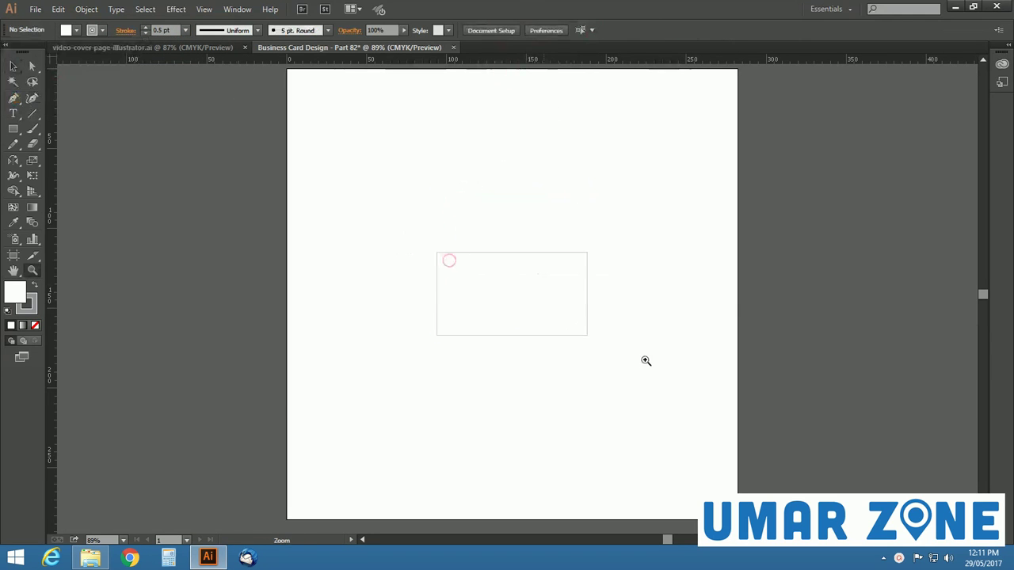
drag(415, 224, 799, 441)
drag(220, 122, 573, 329)
drag(427, 234, 479, 270)
Type the company name text and choose its font (Cubano).
key(t)
text(Co)
key(Escape)
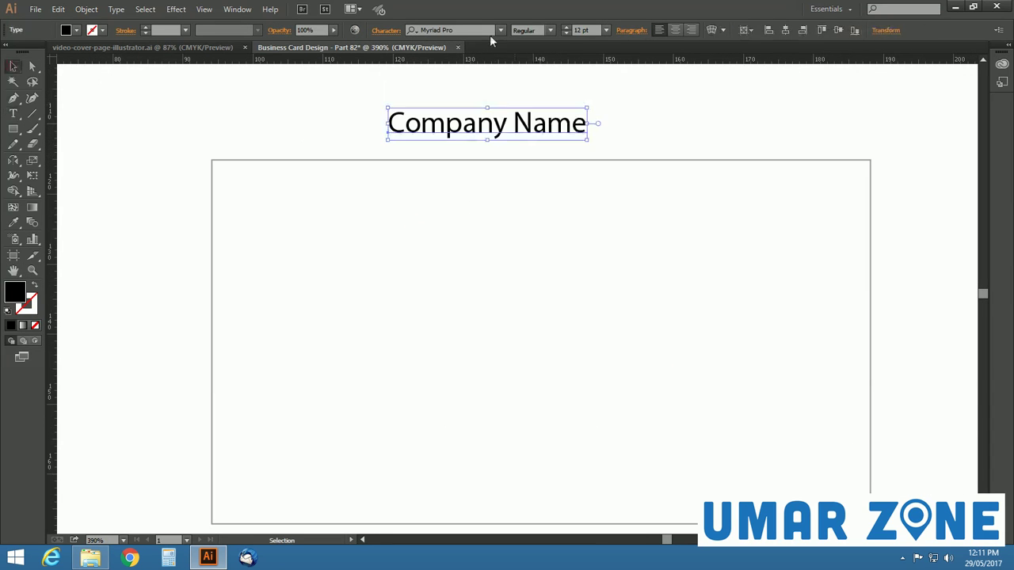
click(443, 30)
text(Bask)
key(Down)
key(Down)
key(Down)
key(Down)
key(Down)
key(Down)
key(Down)
key(Down)
key(Down)
key(Down)
key(Down)
key(Down)
key(Down)
key(Down)
key(Down)
key(Down)
key(Down)
key(Down)
key(Down)
key(Down)
key(Down)
key(Down)
key(Down)
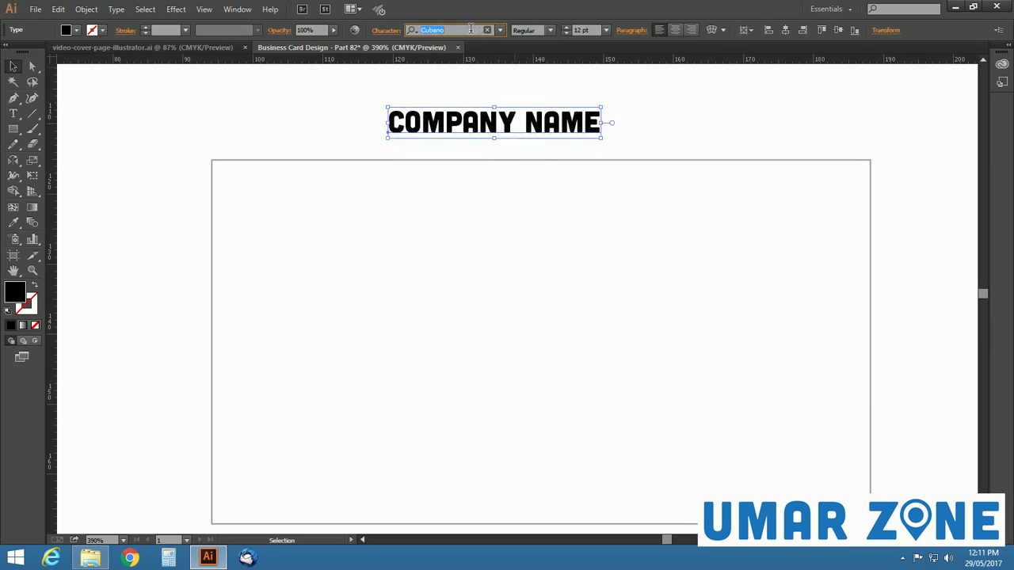
Centre the company name on the artboard, enlarge it to about 22.44 pt, and convert to outlines.
click(692, 30)
click(782, 30)
click(838, 30)
scroll(622, 268, down, 1)
drag(640, 285, 732, 273)
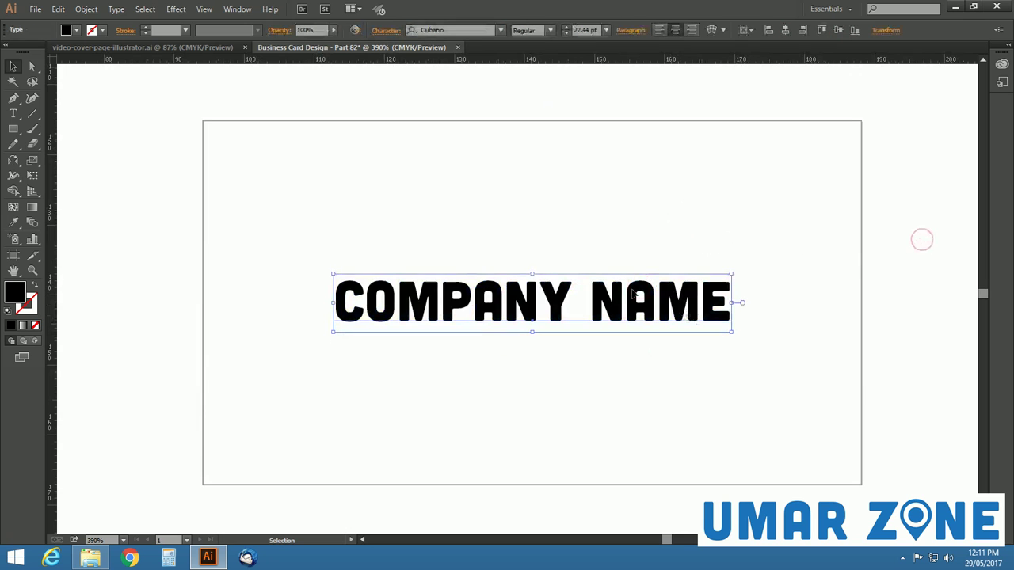
click(115, 9)
click(159, 229)
click(606, 238)
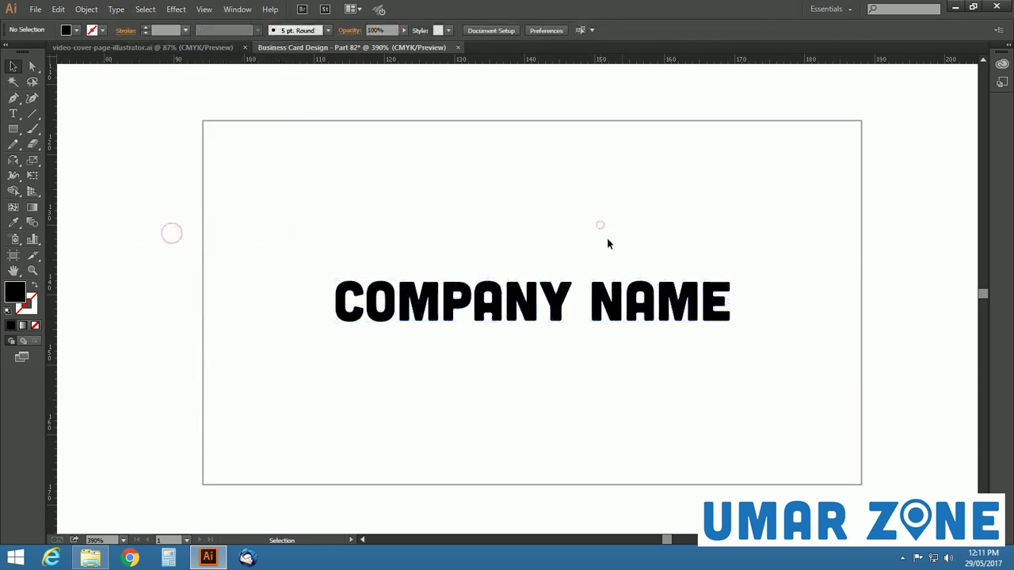
Draw a closed slanted cutting shape across the company name letters.
click(756, 273)
drag(283, 319, 312, 354)
drag(673, 389, 796, 308)
click(796, 309)
click(755, 274)
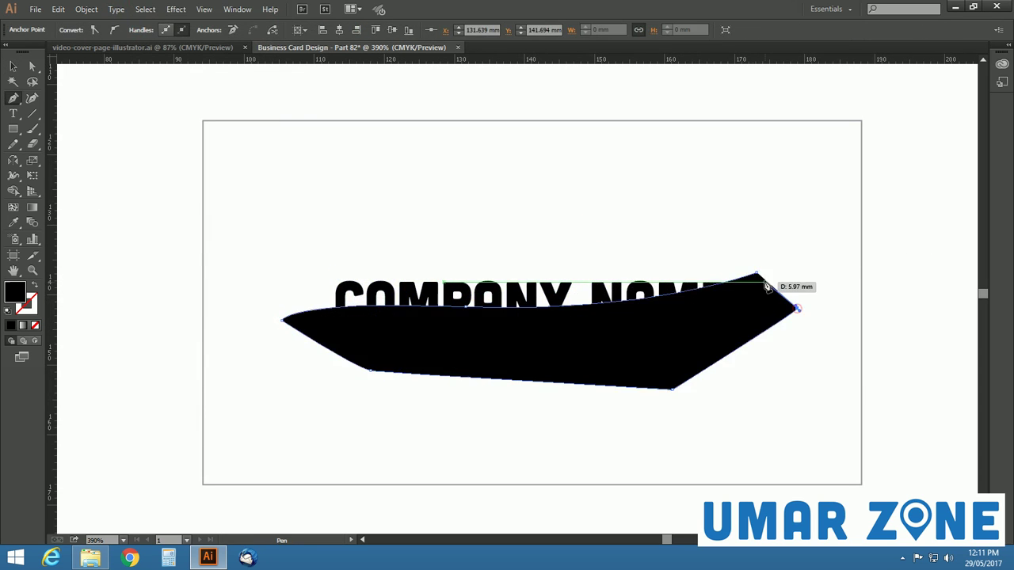
Divide the letters with the cutting shape in Pathfinder and delete the leftover shape.
key(v)
drag(800, 229, 265, 391)
key(ctrl+shift+F9)
click(804, 177)
key(Delete)
scroll(215, 261, up, 3)
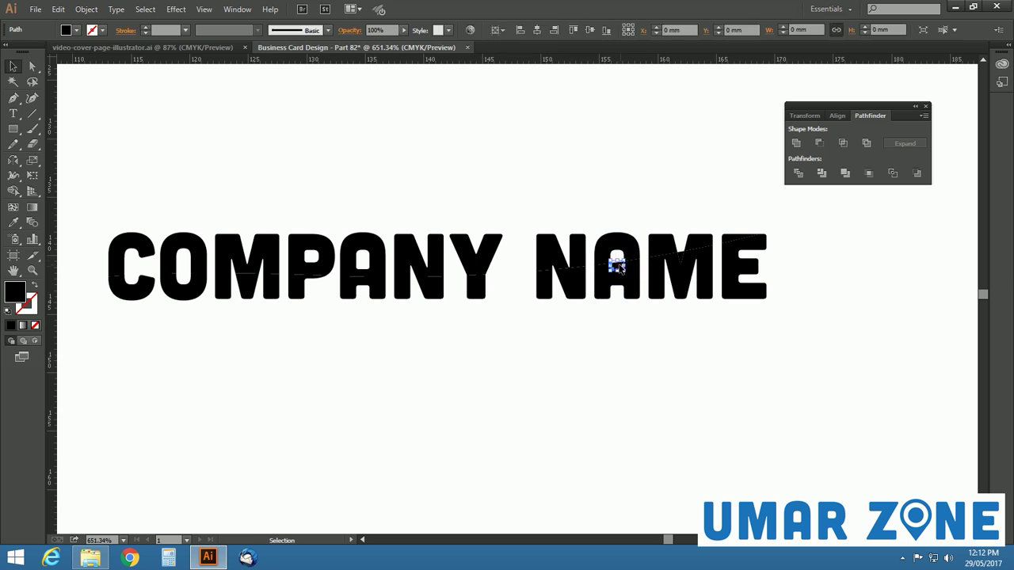
Lift the top slice of the letters upward, away from the lower slice.
key(z)
click(562, 270)
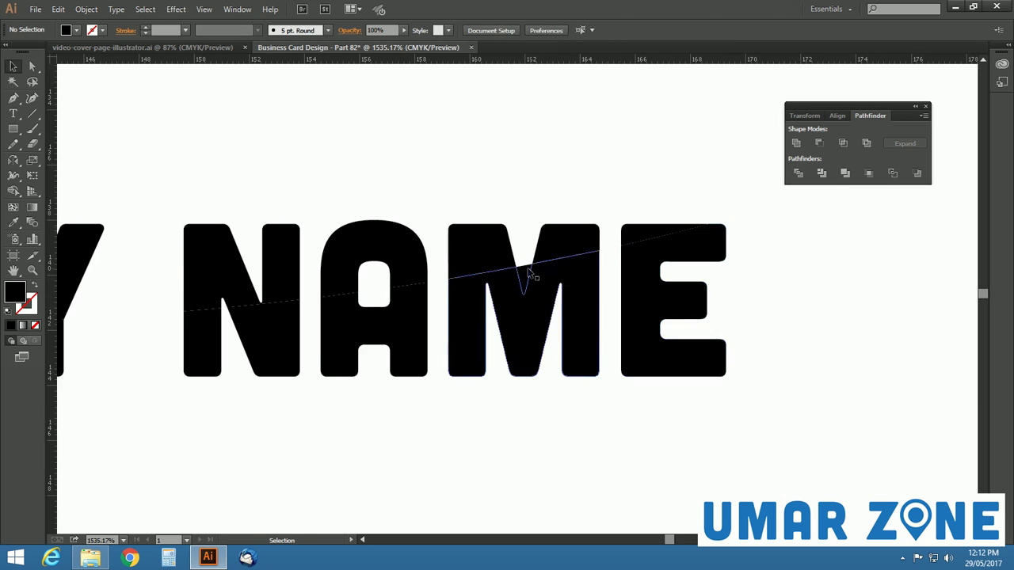
key(v)
key(ctrl+minus)
key(ctrl+minus)
key(ctrl+minus)
drag(635, 309, 622, 218)
Inspect the sliced letters in Outline view, then select the lower and upper halves.
key(a)
drag(272, 294, 407, 313)
click(271, 297)
key(ctrl+y)
key(v)
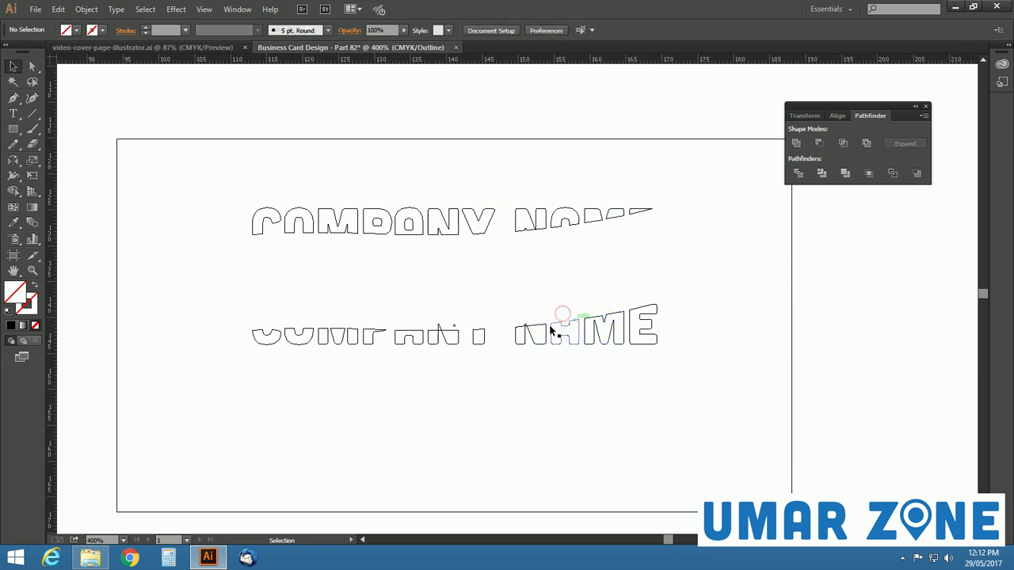
drag(372, 293, 546, 369)
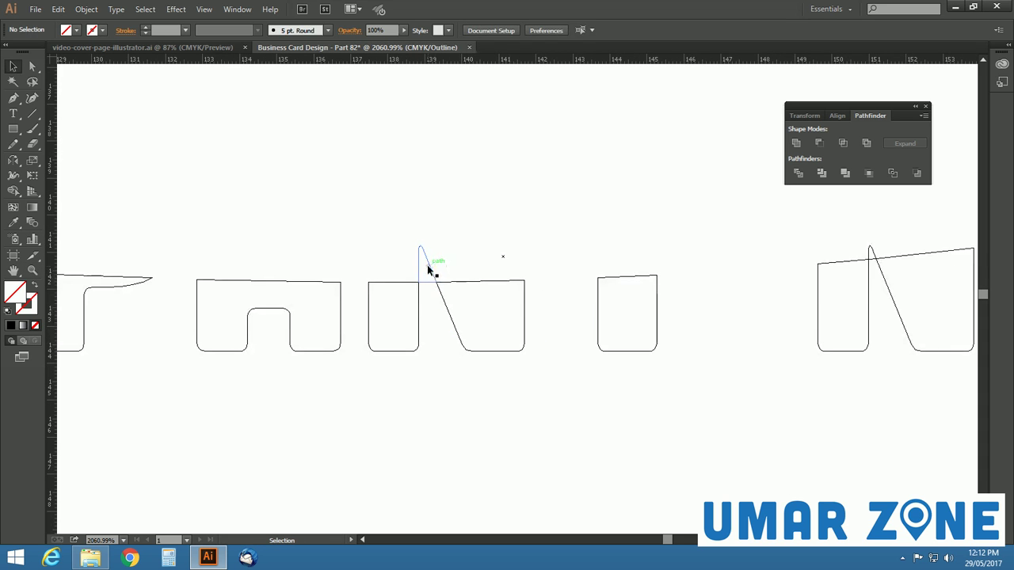
key(ctrl+minus)
key(ctrl+minus)
key(ctrl+minus)
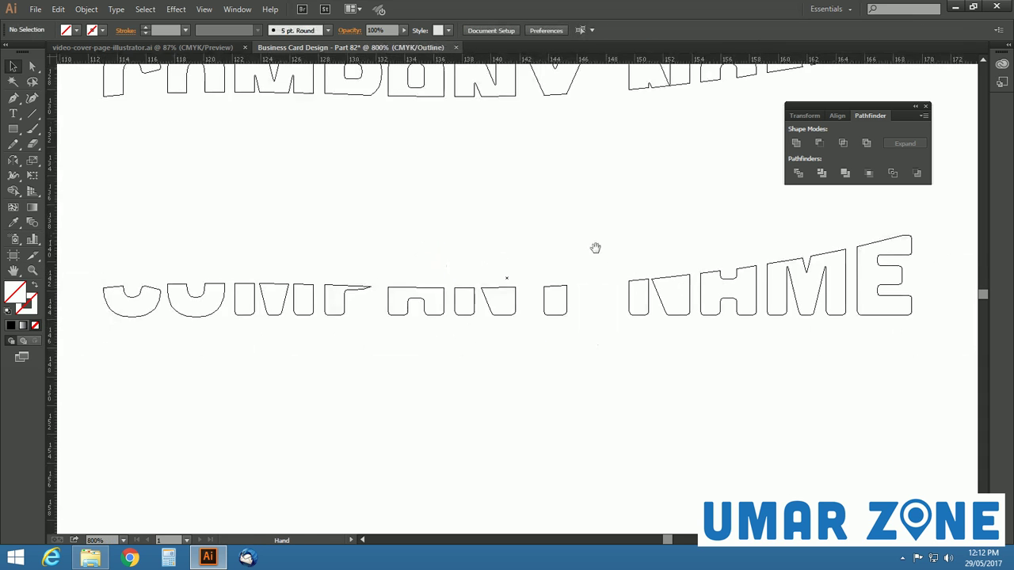
drag(608, 265, 605, 346)
key(ctrl+y)
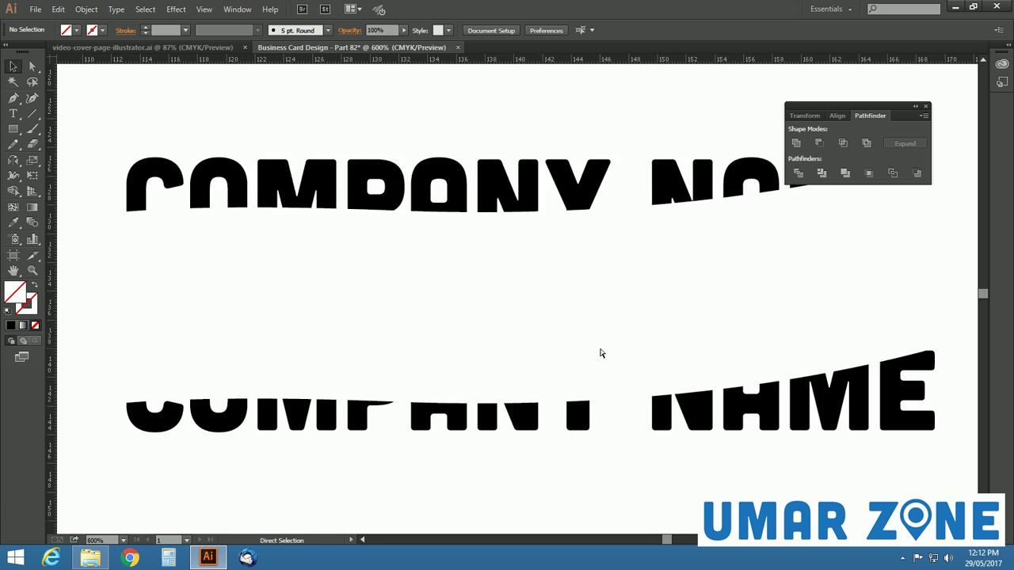
key(ctrl+minus)
drag(278, 324, 658, 403)
key(v)
drag(310, 204, 748, 275)
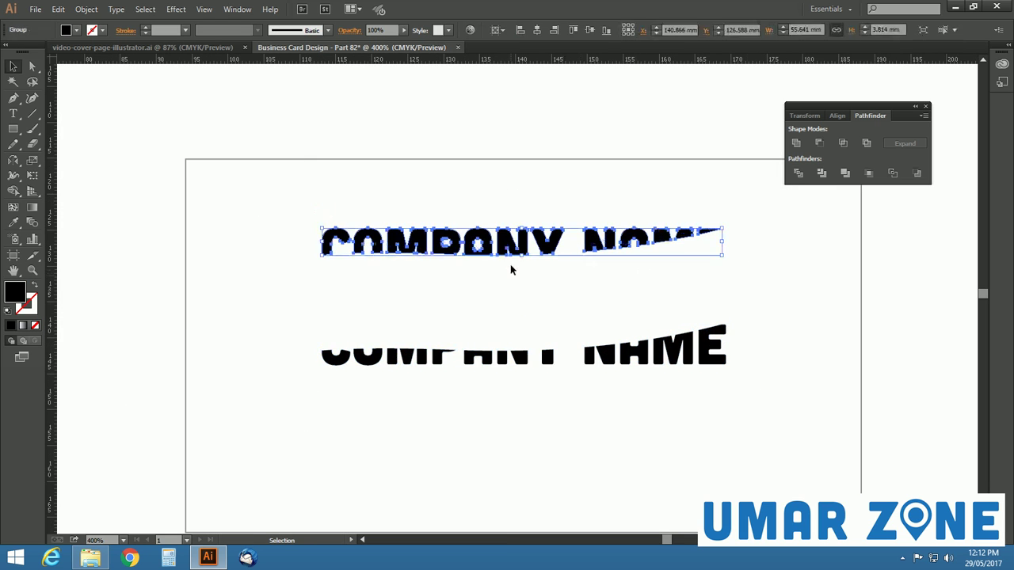
Fill the upper company name slice with a red gradient from the Brights library.
click(512, 267)
click(237, 9)
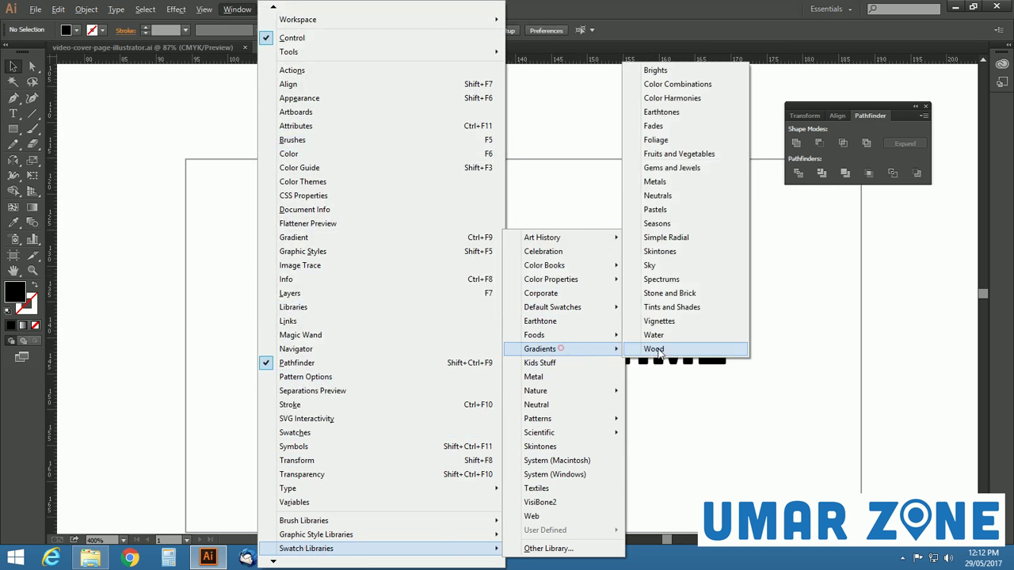
click(658, 84)
click(233, 208)
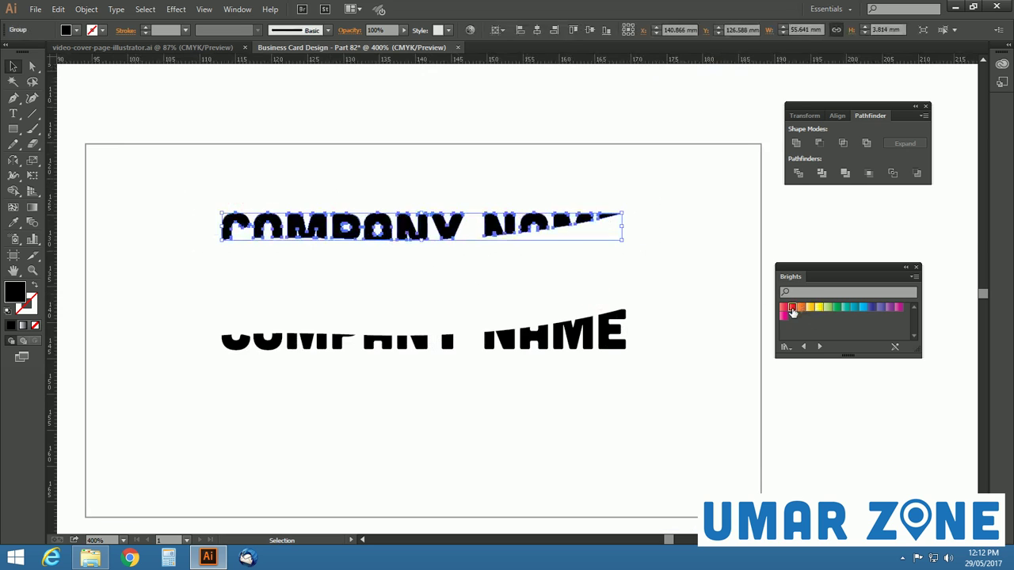
click(792, 309)
key(g)
drag(449, 224, 451, 245)
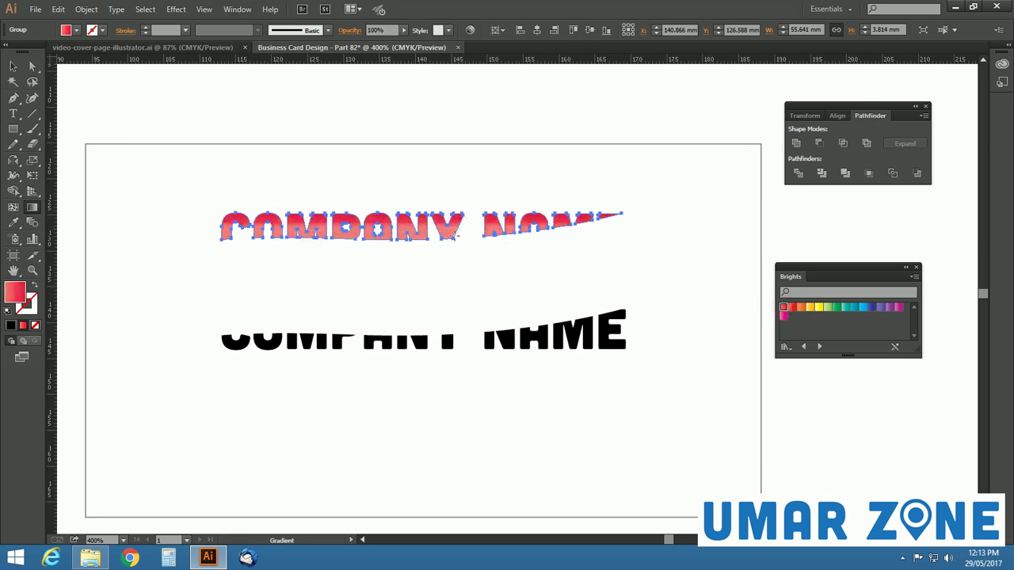
Fill the lower company name slice with dark grey.
key(v)
drag(201, 282, 727, 374)
click(801, 306)
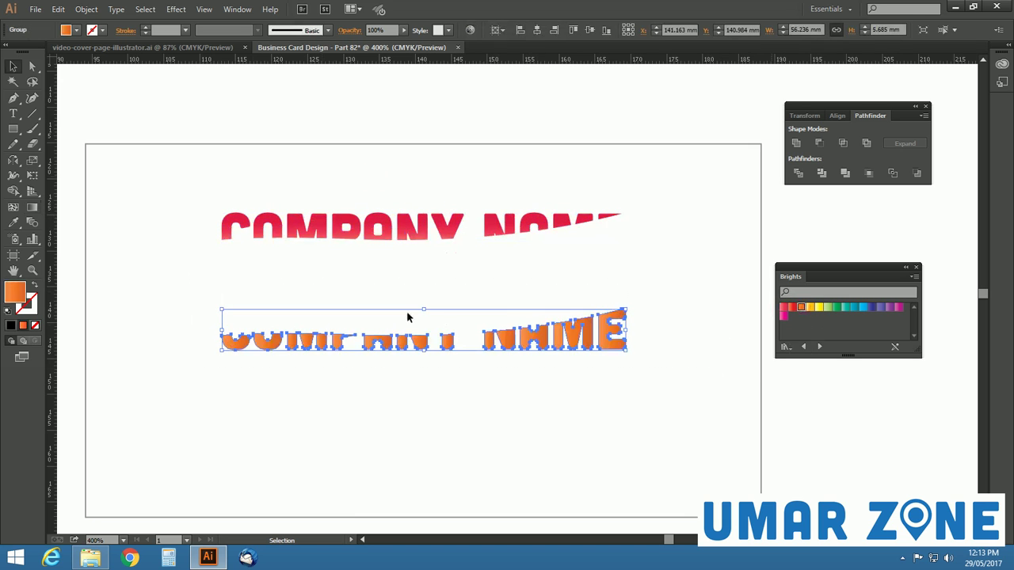
click(77, 30)
click(64, 90)
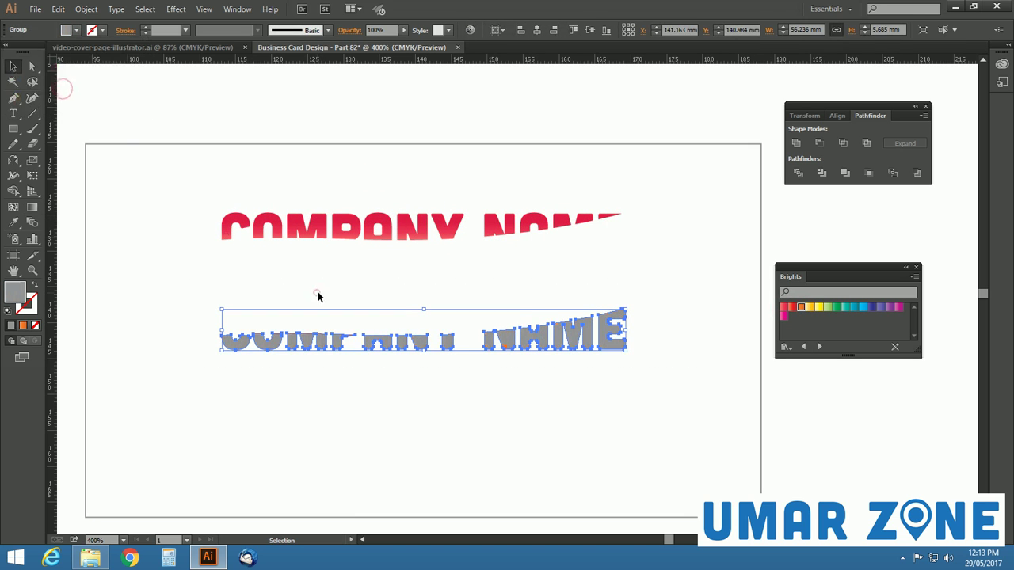
click(76, 30)
Move the red upper text back down onto the grey lower text.
drag(199, 181, 616, 271)
mouse_move(519, 256)
mouse_down()
mouse_move(499, 291)
mouse_move(516, 323)
mouse_up()
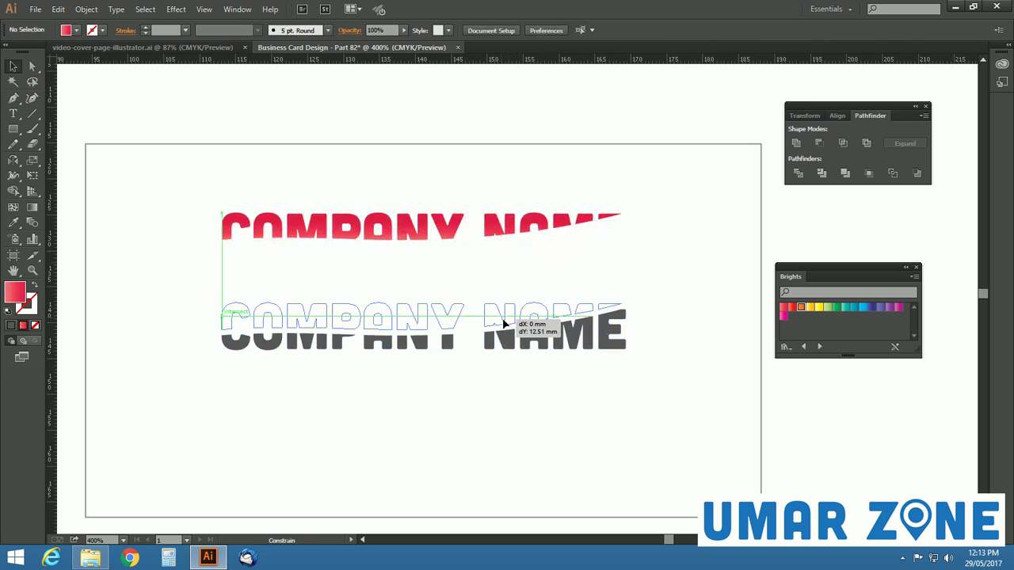
scroll(650, 288, down, 1)
drag(652, 264, 221, 368)
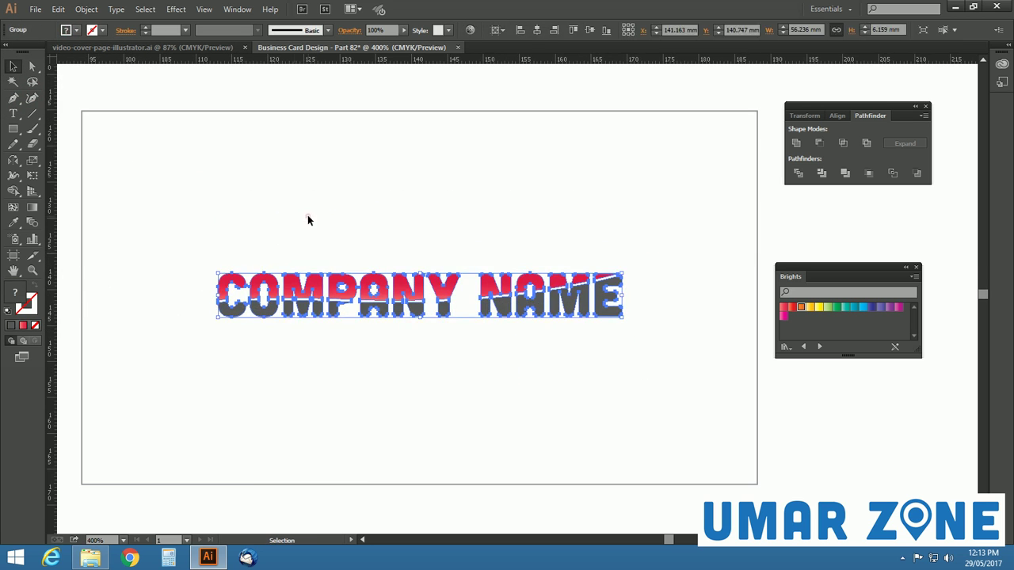
key(ctrl+0)
drag(403, 229, 688, 390)
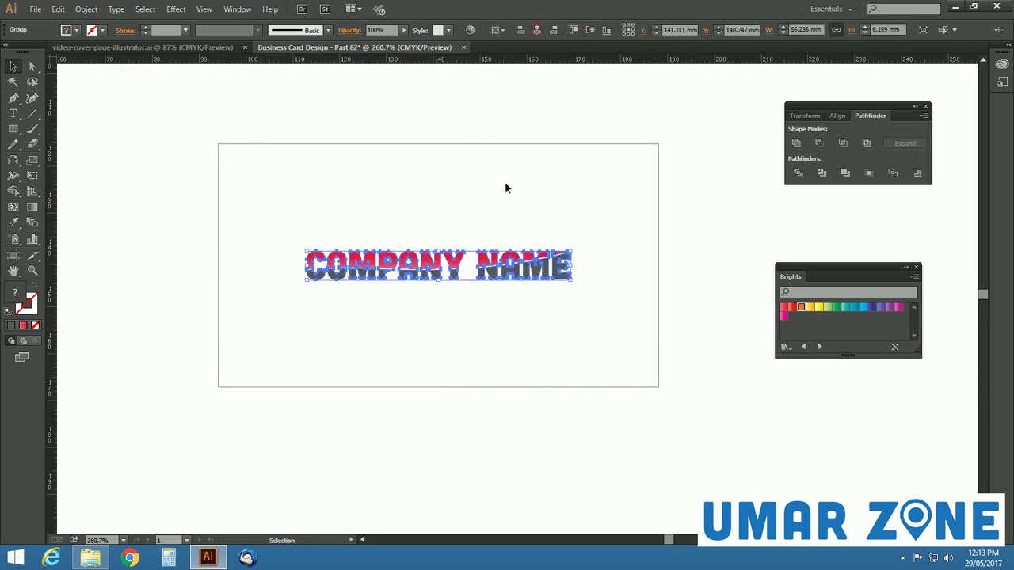
click(493, 191)
Save the file as 'Business Card Design - Part 82' and hide the floating panels.
key(ctrl+shift+s)
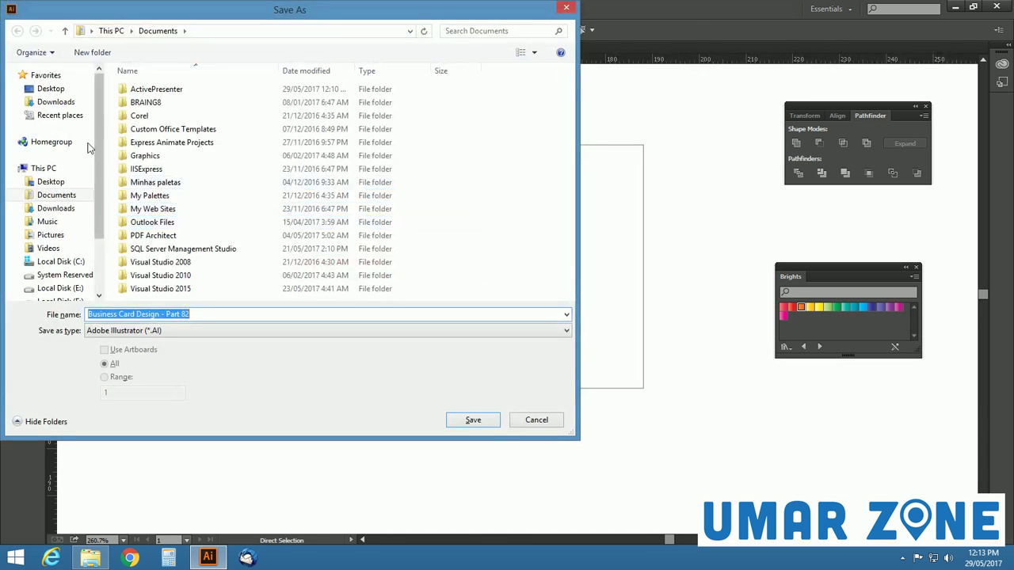
click(46, 88)
key(Escape)
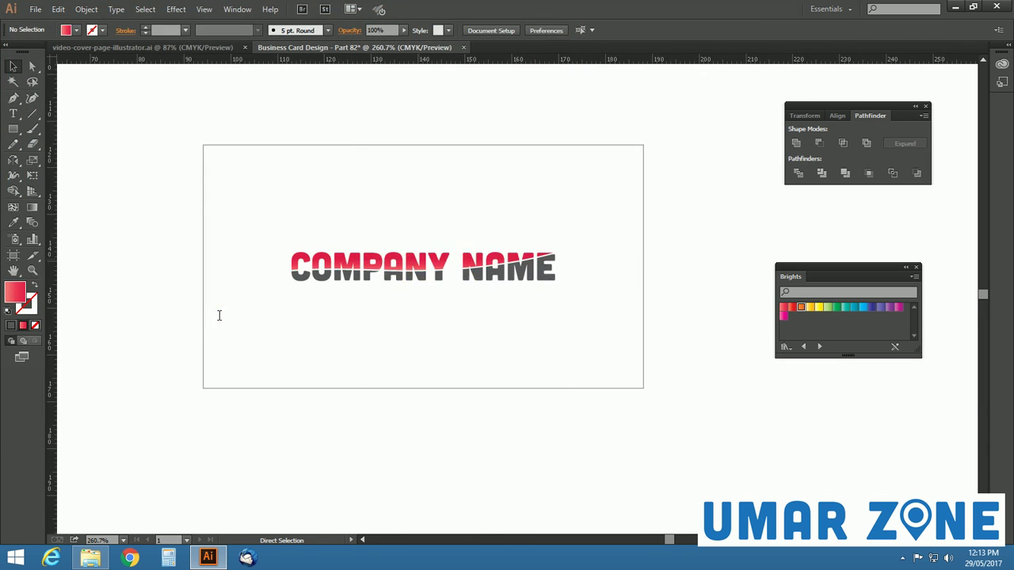
key(shift+Tab)
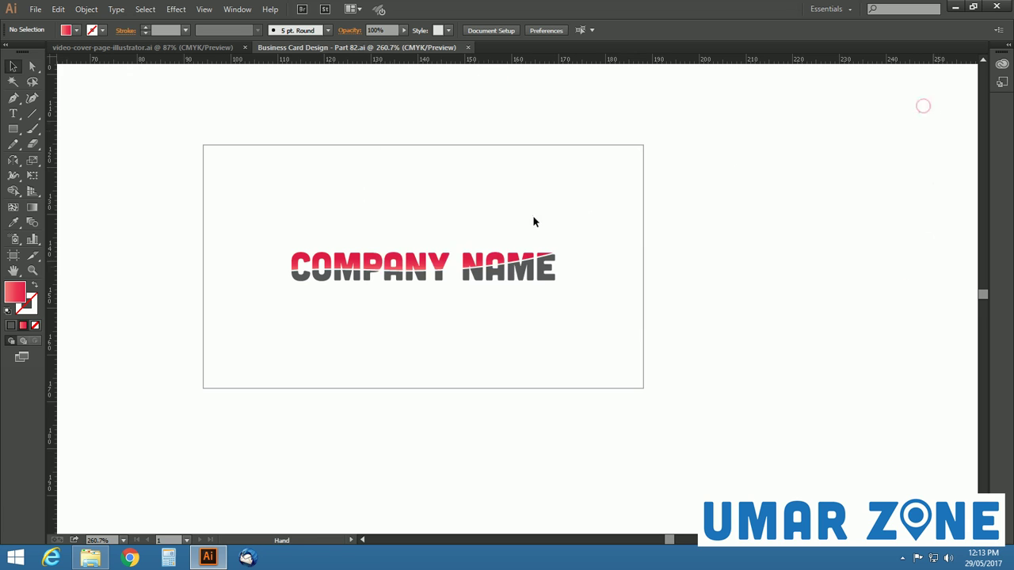
Draw a thin full-width bar across the card below the title and fill it solid red.
click(501, 214)
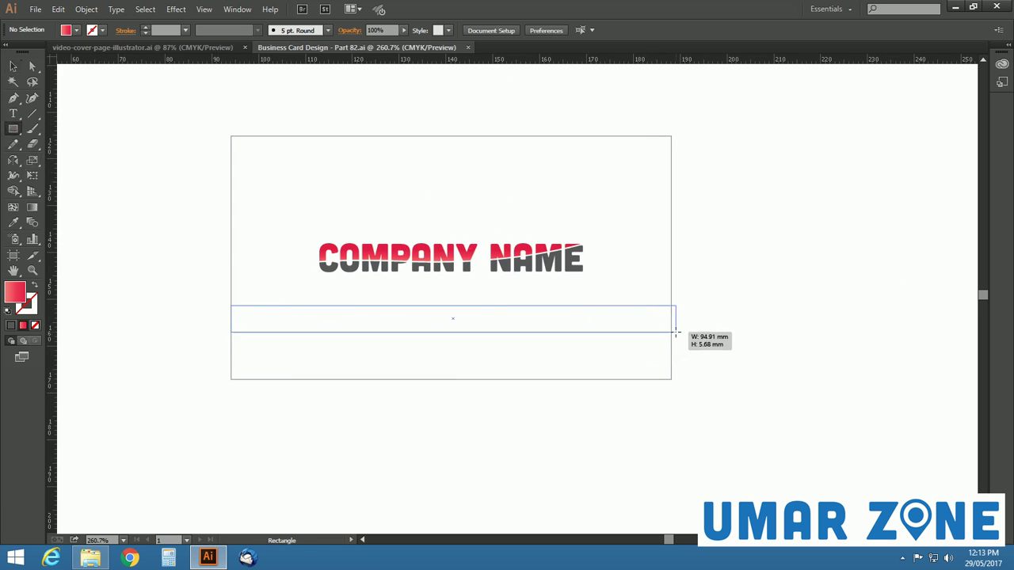
drag(232, 305, 671, 325)
key(i)
click(520, 264)
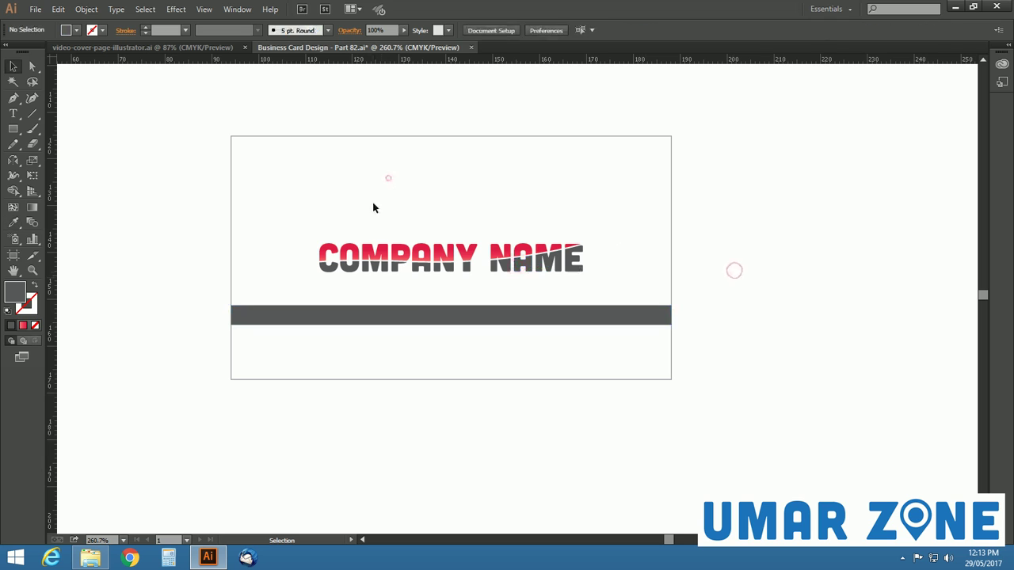
key(v)
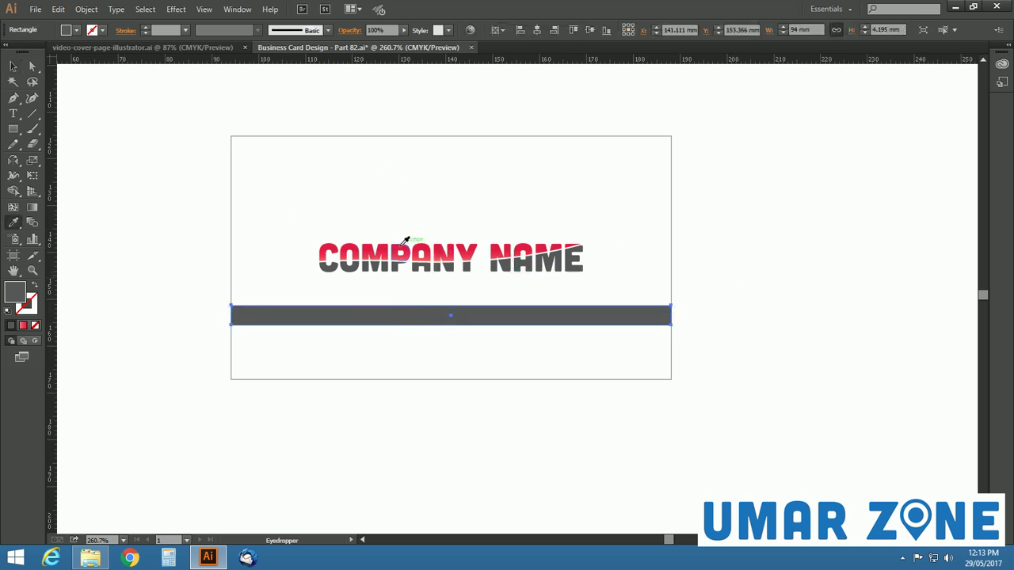
click(400, 247)
key(v)
click(65, 30)
click(47, 55)
click(373, 186)
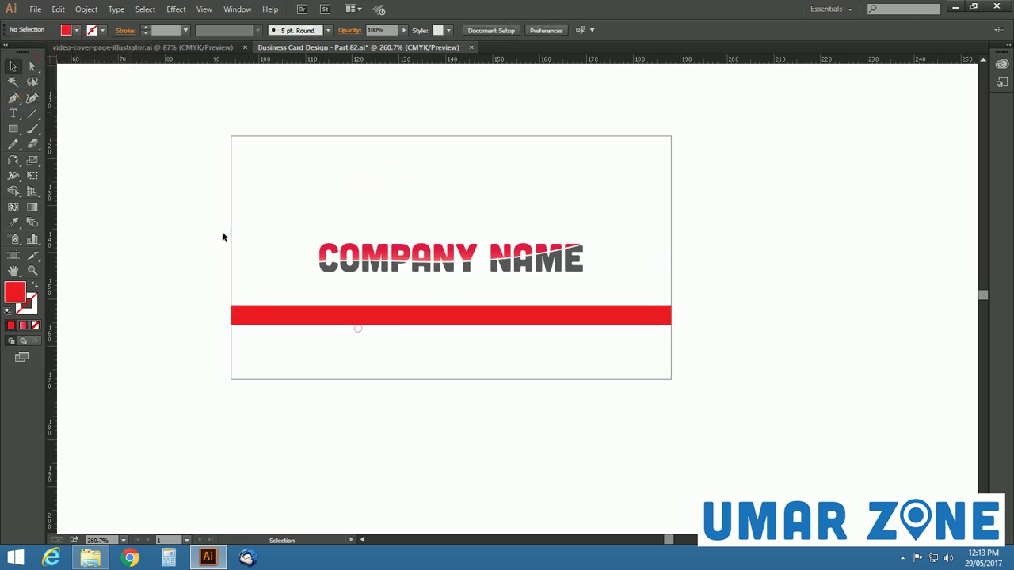
Draw a small test square in the title's crimson, then delete it and refit the view.
scroll(238, 264, up, 5)
key(m)
drag(289, 217, 347, 274)
key(i)
click(513, 230)
key(v)
click(369, 421)
key(Delete)
key(ctrl+0)
drag(431, 246, 641, 364)
Type a new text line reading 'PRODUCT 1' below the red bar.
key(t)
click(277, 387)
text(PRODUCT)
key(ctrl+z)
text(RODUCT 1)
Set the product text to Calibri at 8 pt.
click(13, 66)
click(115, 9)
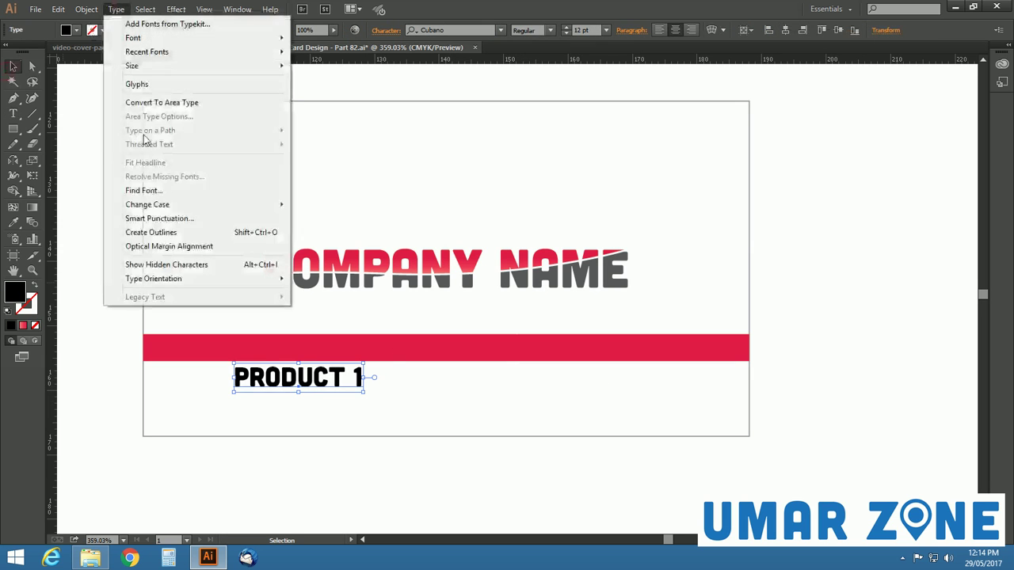
click(340, 225)
click(428, 29)
text(RIAL)
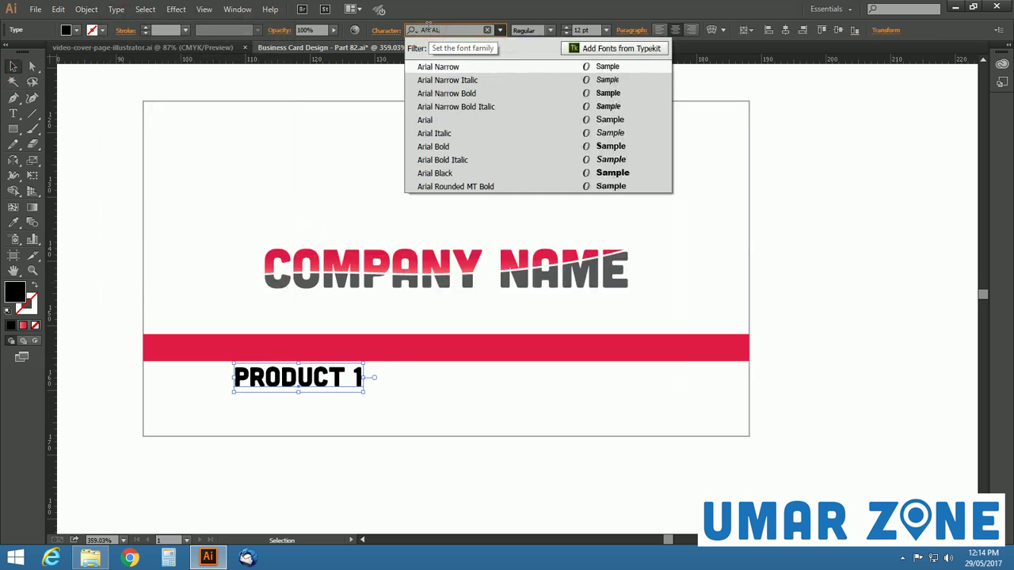
text(CALIBRI)
scroll(476, 118, down, 1)
click(428, 90)
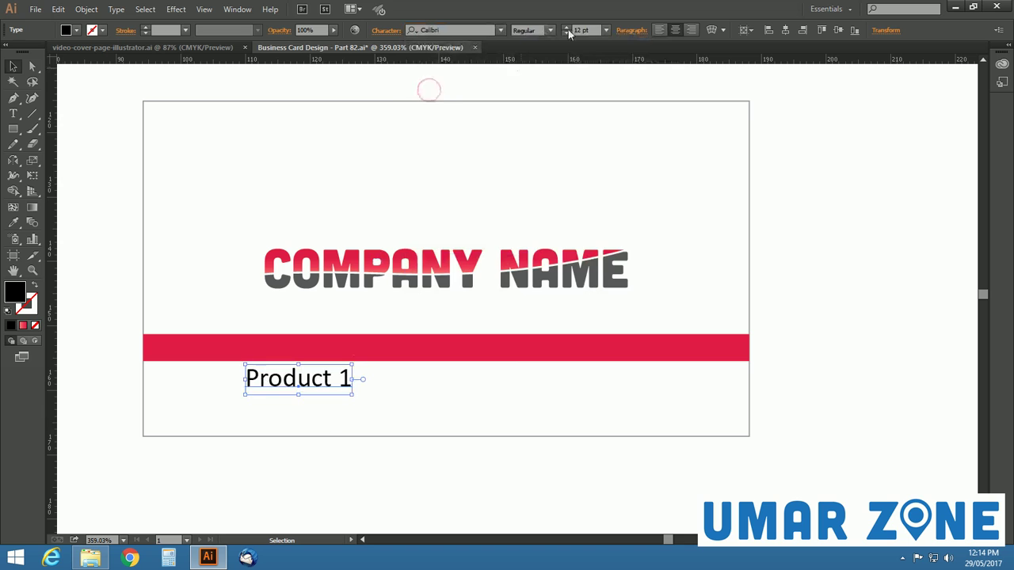
text(8)
key(Return)
Centre the product text horizontally, move it onto the red bar and make it white.
click(785, 30)
drag(460, 383, 465, 349)
click(77, 31)
click(27, 52)
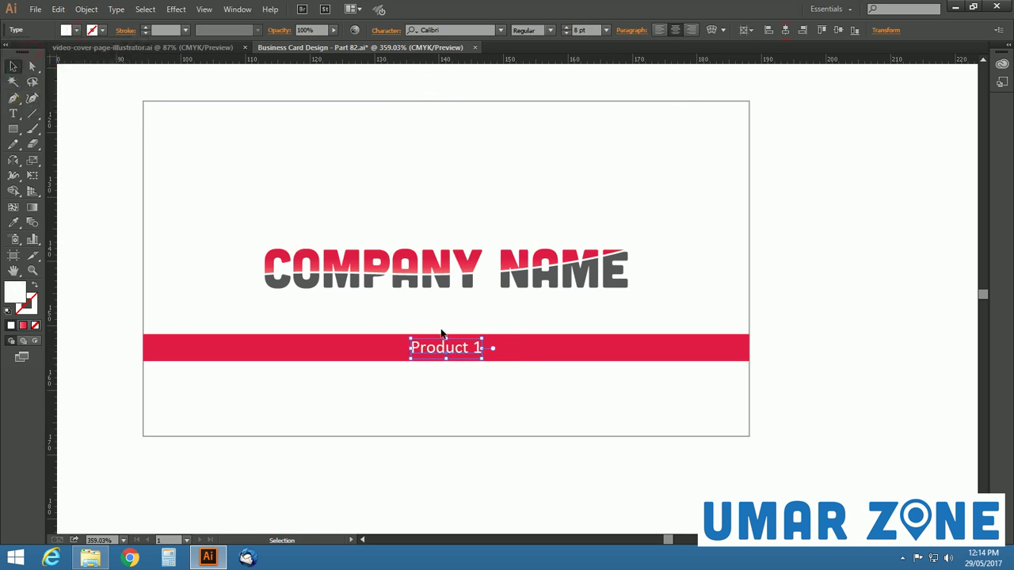
click(442, 340)
Extend the line to 'Product 2 | Product 3 | Product 4 | Product 5 | Product 6'.
text(| pRODUCTProduct 2 | Product 3 | Product 4 | Product 5 |)
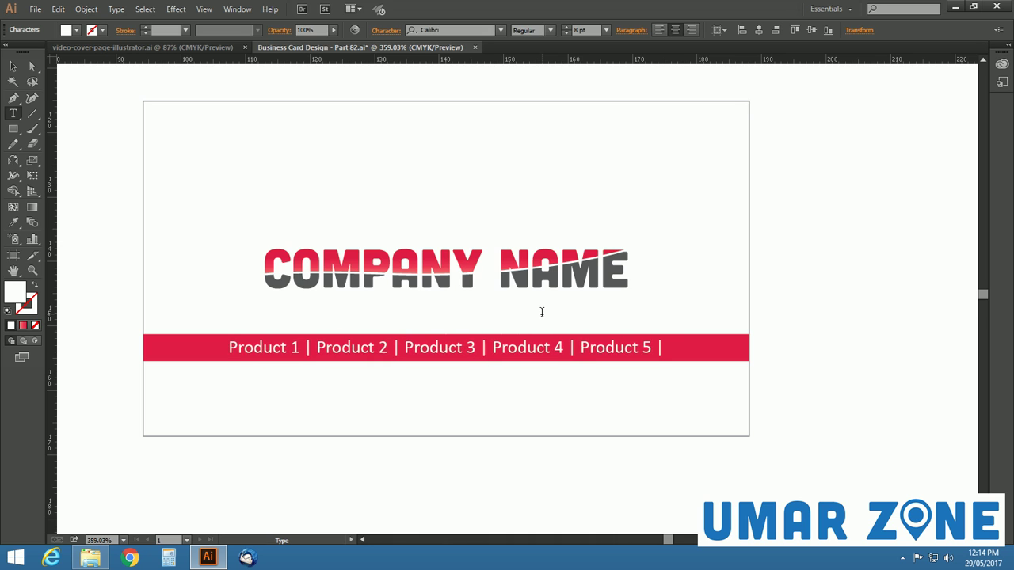
text( Product 6)
click(13, 65)
click(232, 208)
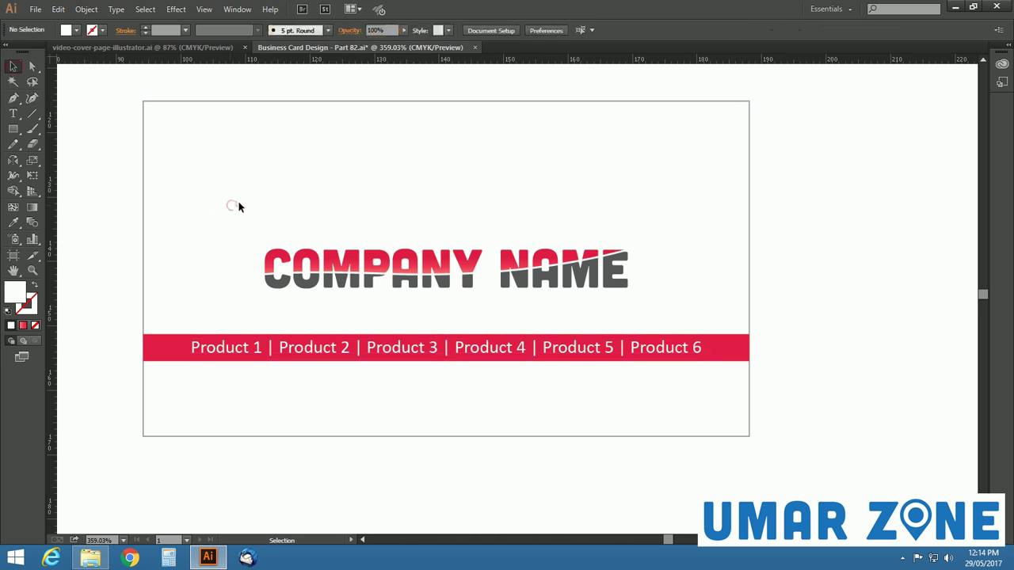
click(590, 295)
click(559, 192)
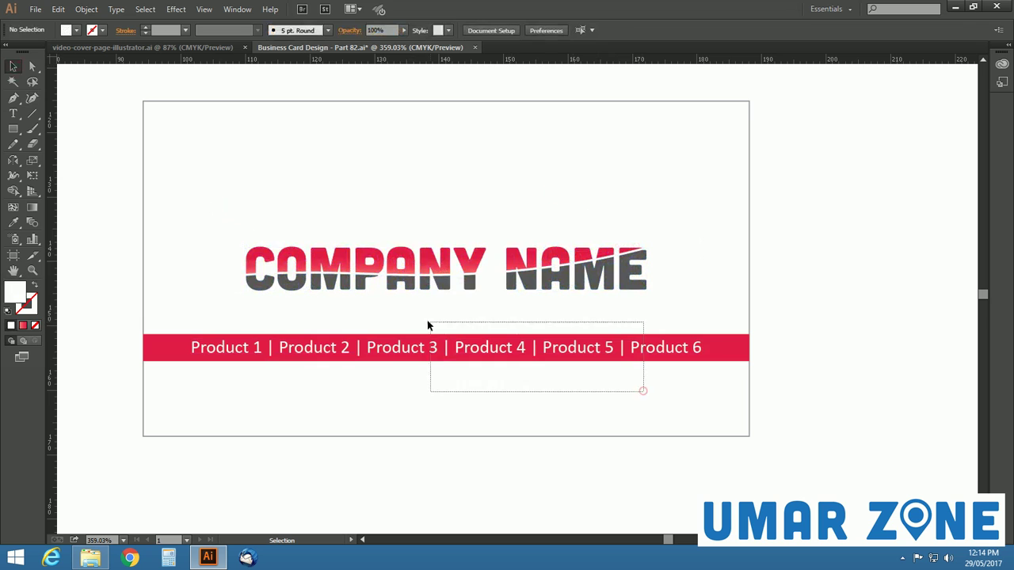
drag(646, 390, 382, 333)
click(795, 294)
drag(408, 400, 437, 370)
key(t)
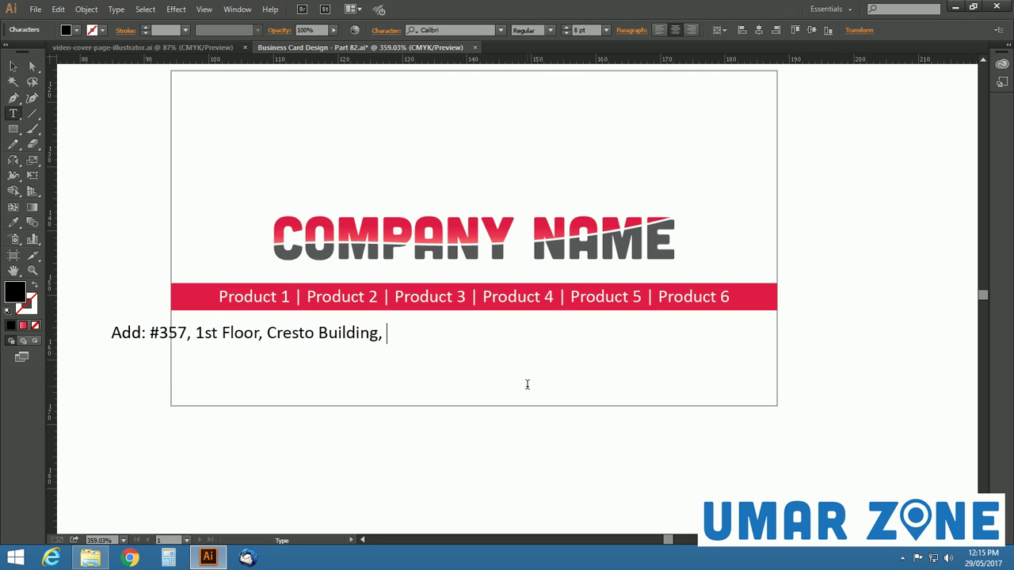
Type the centred two-line company address, then the Tel., Email and Web contact line.
text(S.V. Road & J.P. Road Junction, Andheri West, Mumbai)
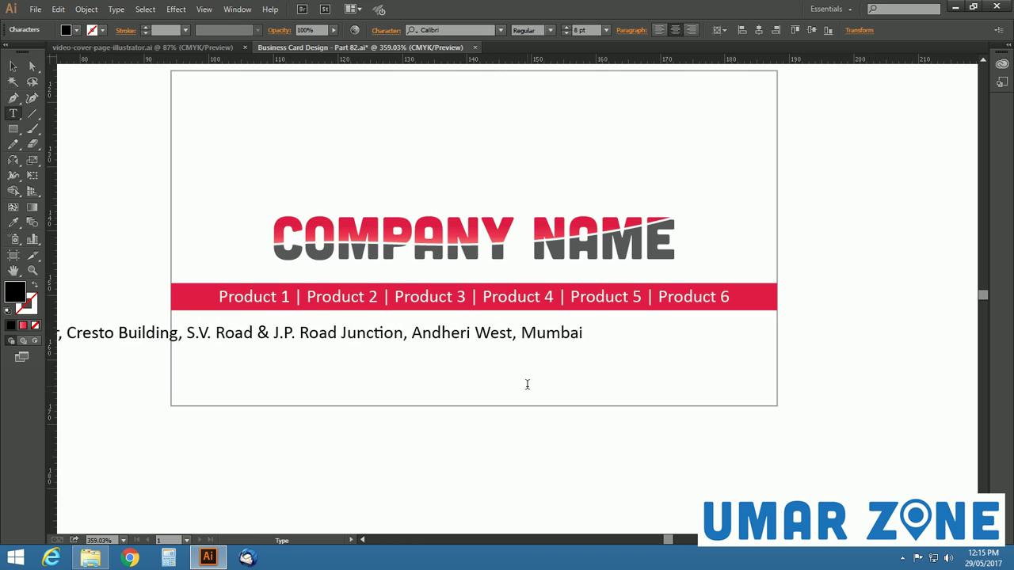
text( 400058, Maharashtra, India.)
key(ctrl+a)
click(18, 67)
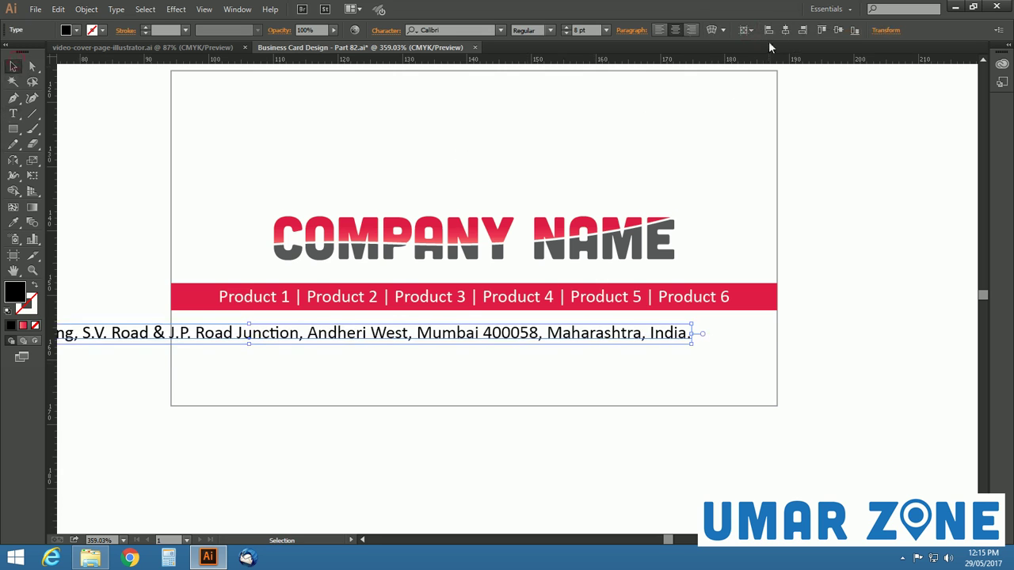
key(Return)
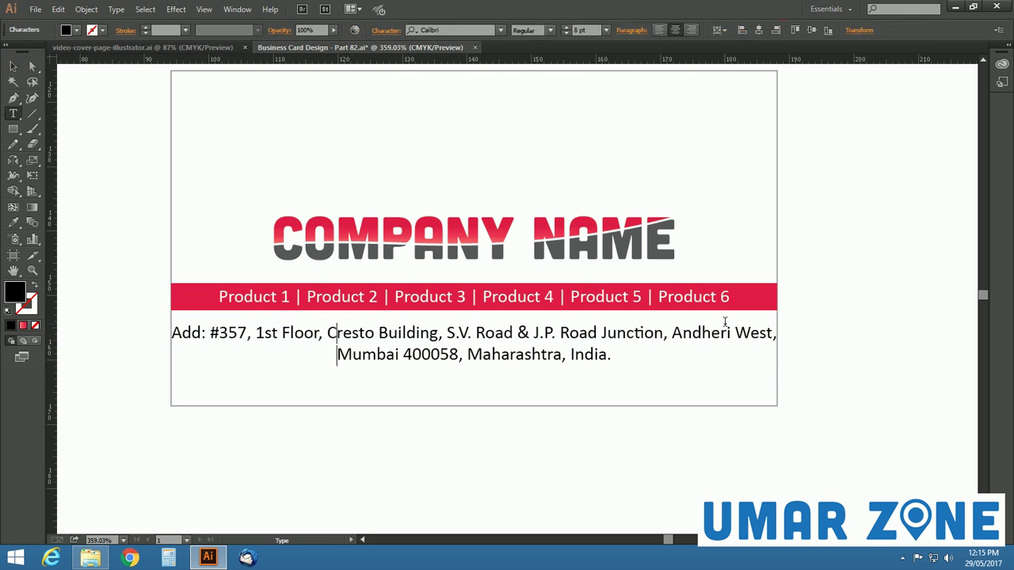
key(ctrl+Left)
key(ctrl+Left)
key(Return)
key(Down)
key(BackSpace)
key(End)
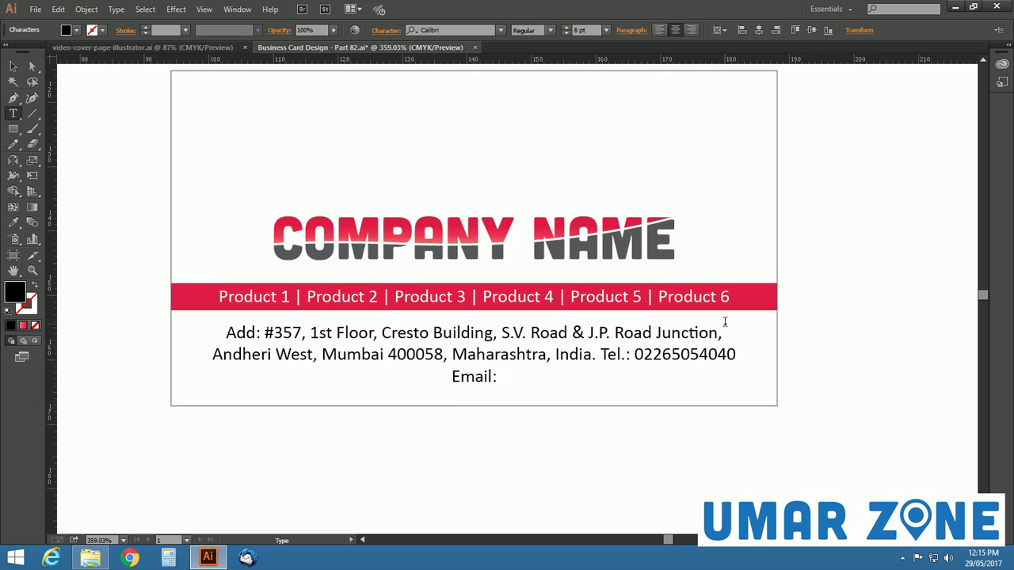
Make the Add:, Email:, Web: and Tel.: labels bold red.
drag(225, 333, 261, 332)
click(531, 30)
click(540, 93)
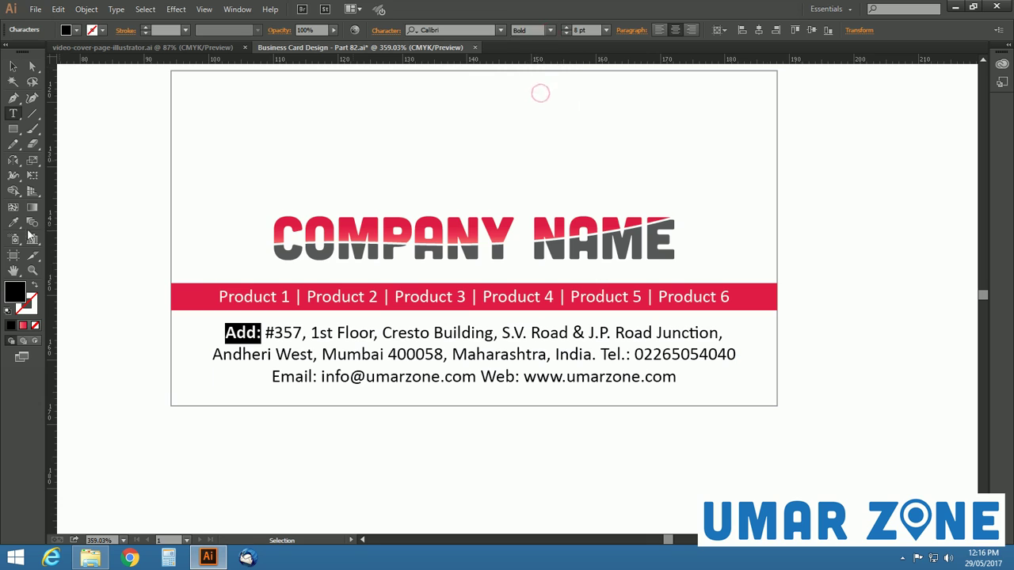
key(Down)
key(shift+Right)
key(shift+Right)
key(shift+Right)
click(255, 327)
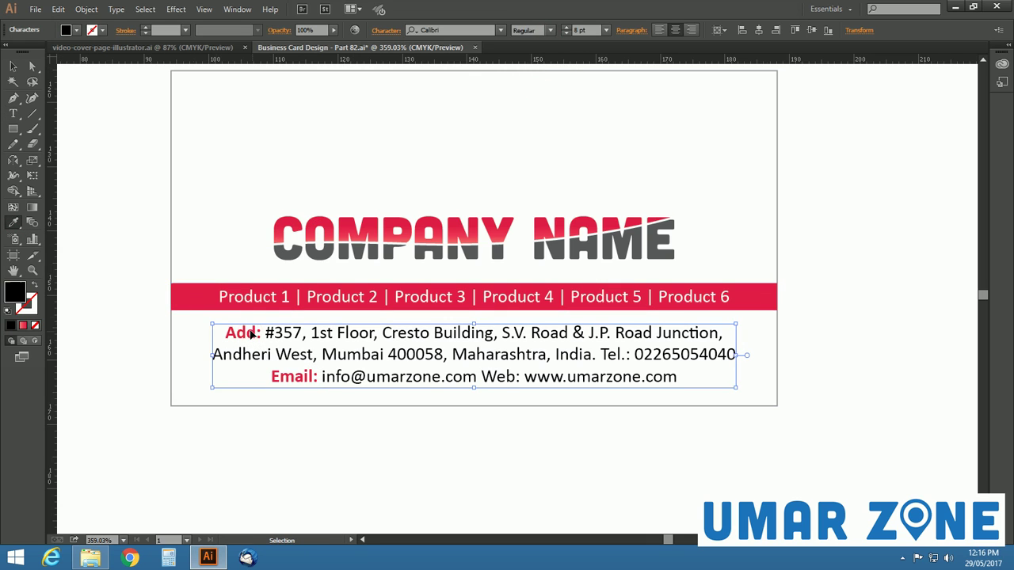
click(255, 326)
key(Left)
key(shift+Left)
key(shift+Left)
key(shift+Left)
key(shift+Left)
key(shift+Left)
key(shift+Left)
click(255, 327)
key(Escape)
click(141, 184)
Move the COMPANY NAME title up and enlarge it.
key(ctrl+minus)
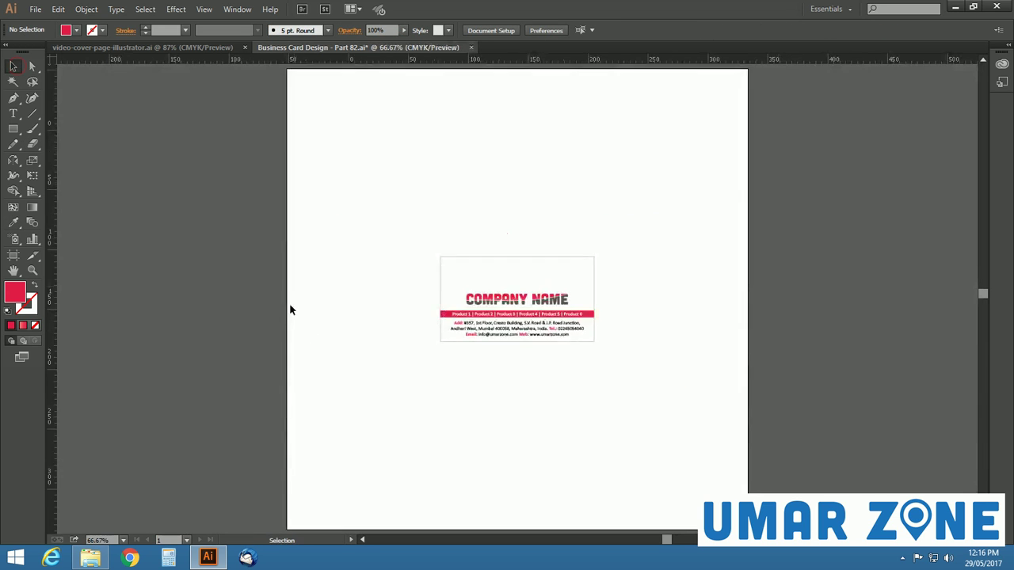
drag(388, 242, 554, 341)
click(556, 392)
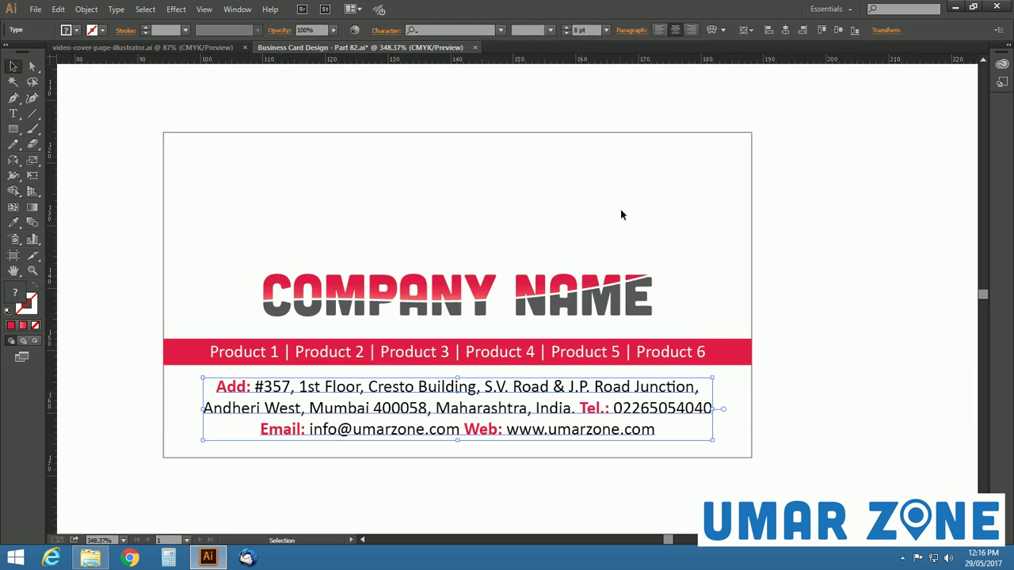
mouse_move(650, 295)
mouse_down()
mouse_move(650, 270)
mouse_move(670, 245)
mouse_up()
Nudge the product bar and the contact block slightly up.
click(794, 280)
drag(747, 357, 747, 338)
drag(638, 395, 638, 386)
Copy the contact block to the top-left and retype it as the cardholder's name and title.
mouse_move(396, 400)
mouse_down()
mouse_move(626, 153)
mouse_move(357, 150)
mouse_up()
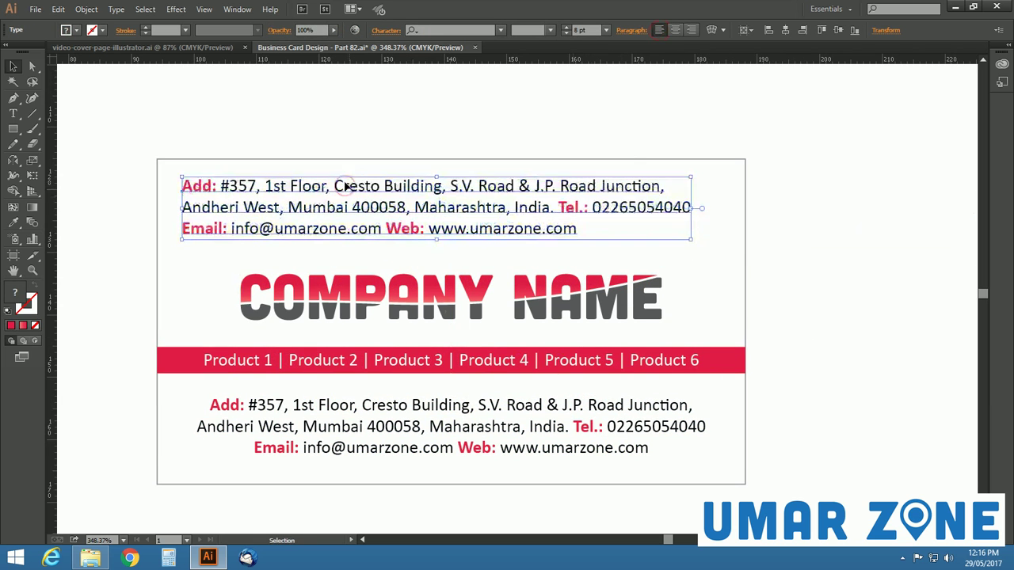
key(t)
click(345, 180)
key(ctrl+a)
text(oh)
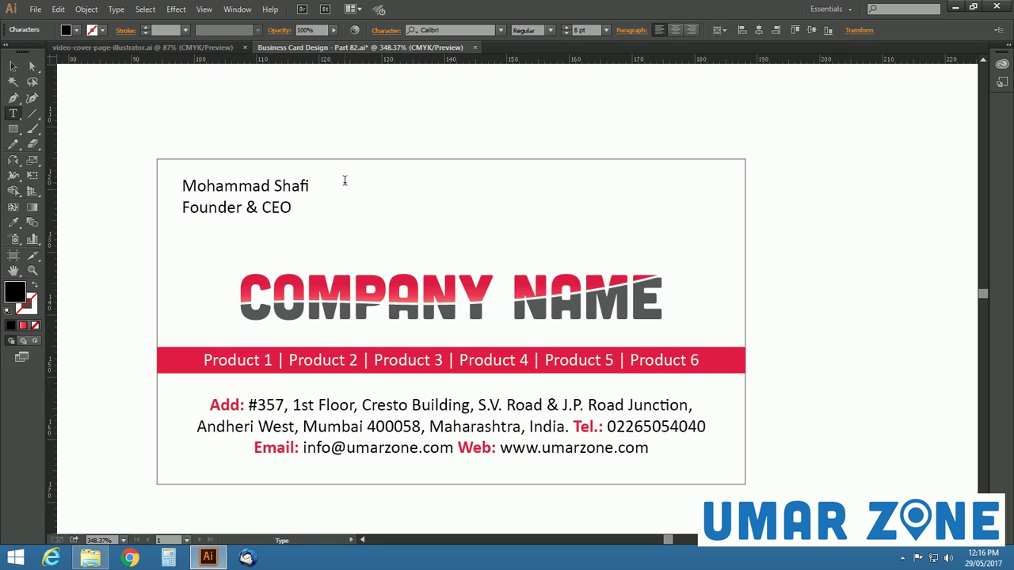
Copy the name block to the top-right as a right-aligned phone number.
drag(305, 194, 723, 190)
double_click(689, 184)
key(ctrl+a)
text(+91-)
key(ctrl+a)
key(ctrl+shift+r)
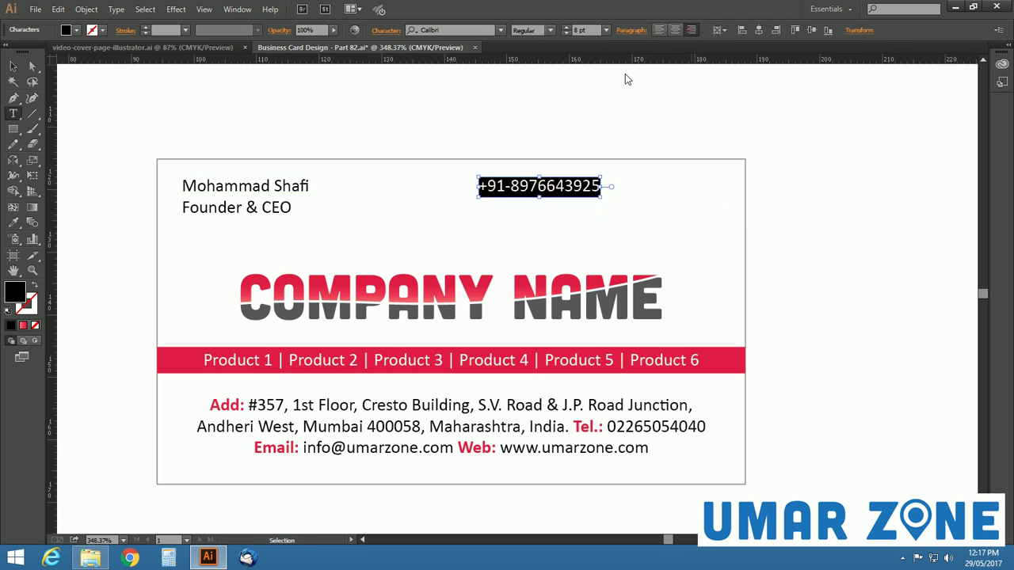
key(Escape)
drag(561, 196, 695, 196)
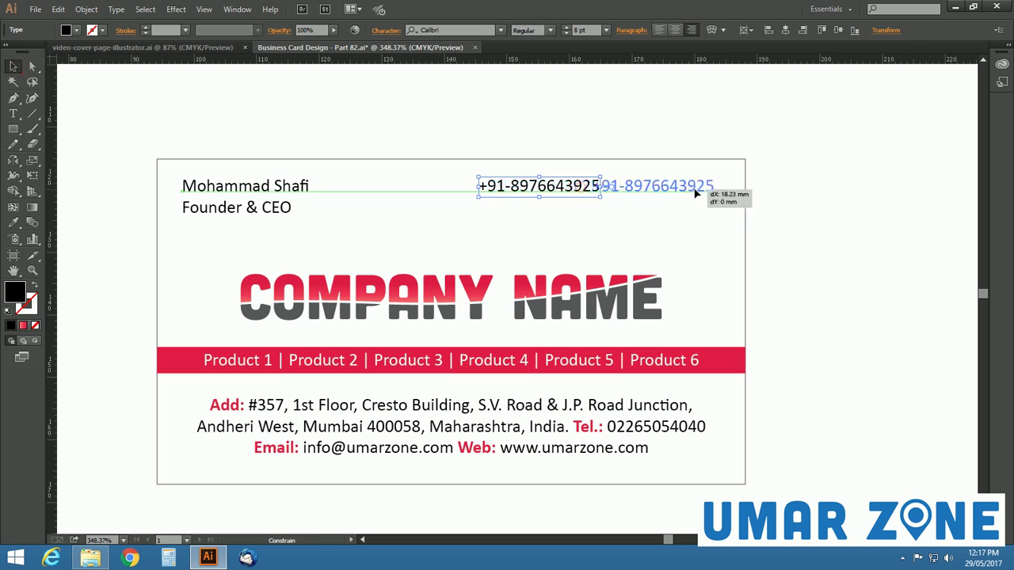
Make the cardholder's name bold.
double_click(273, 186)
key(ctrl+a)
click(552, 30)
click(531, 99)
key(Escape)
key(ctrl+shift+a)
Zoom in to check all the card's elements, then zoom out to the artboard.
key(ctrl+0)
drag(648, 377, 648, 377)
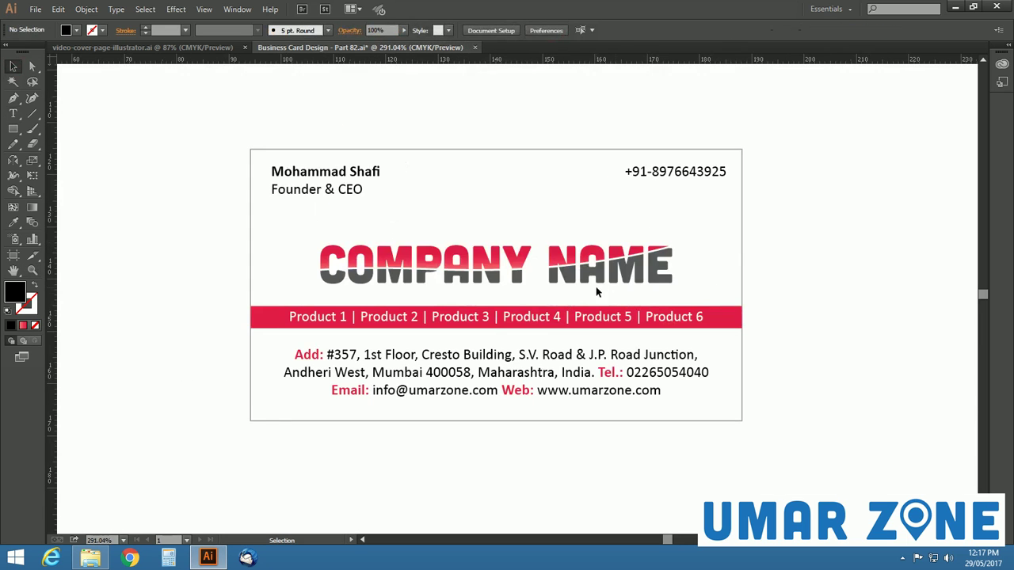
key(v)
mouse_move(802, 146)
mouse_down()
mouse_move(222, 431)
mouse_move(234, 415)
mouse_up()
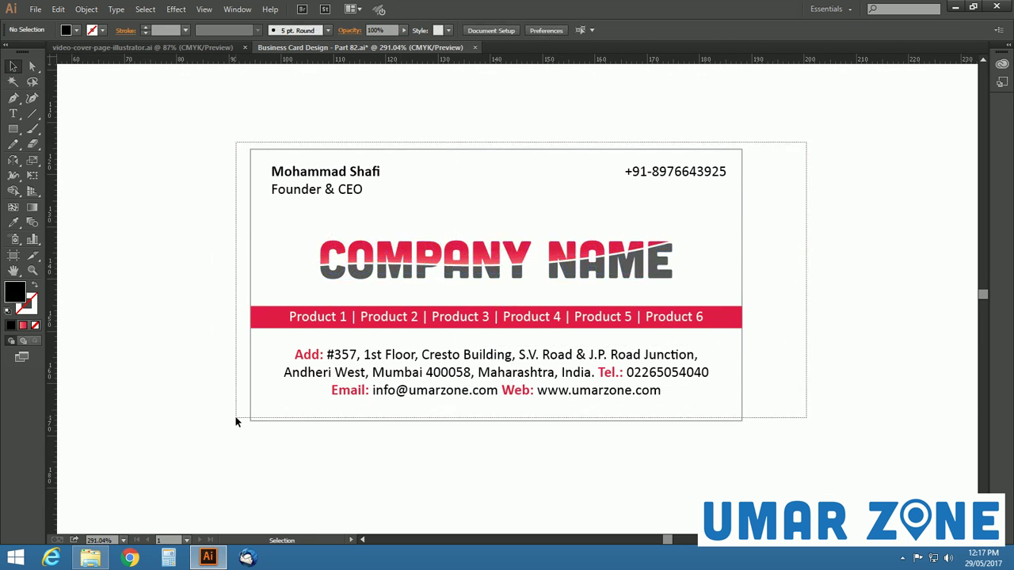
key(ctrl+minus)
key(ctrl+minus)
key(ctrl+minus)
key(ctrl+minus)
click(502, 254)
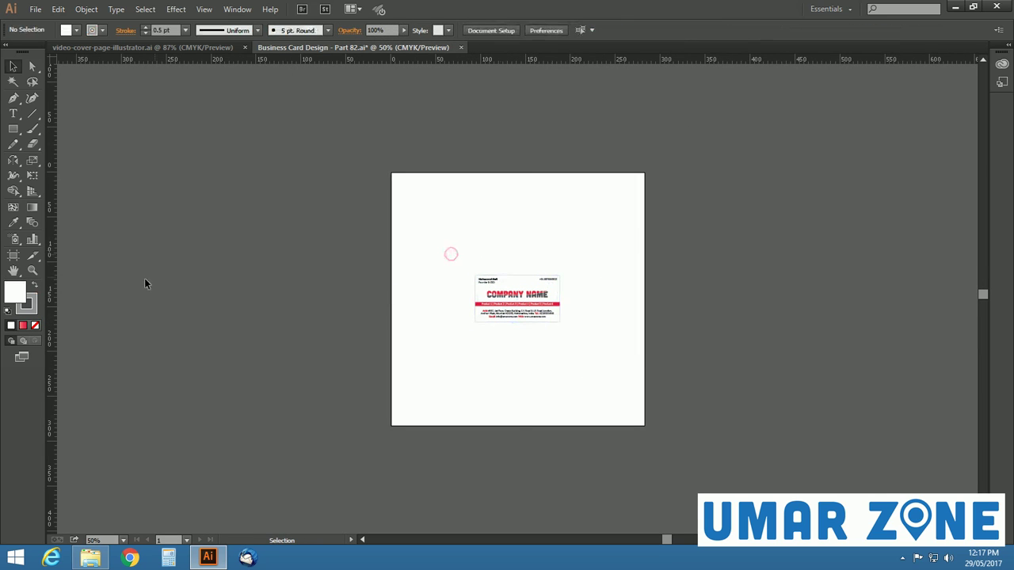
Change the artboard width, undoing 600 mm, and move the card to the top-left.
key(shift+o)
key(Tab)
text(600)
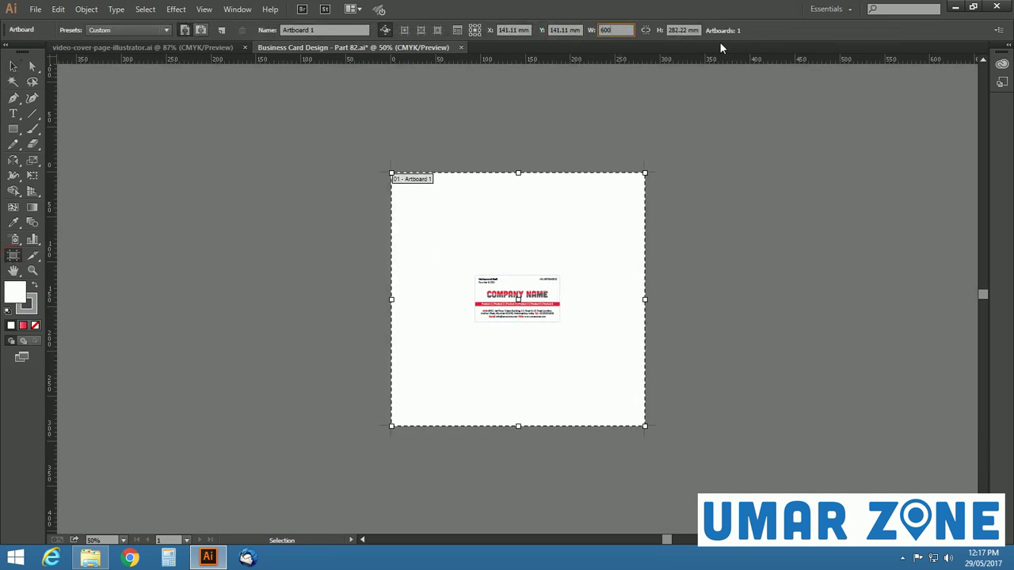
key(Return)
key(ctrl+z)
key(Return)
key(Escape)
mouse_move(511, 298)
mouse_down()
mouse_move(468, 207)
mouse_move(566, 208)
mouse_up()
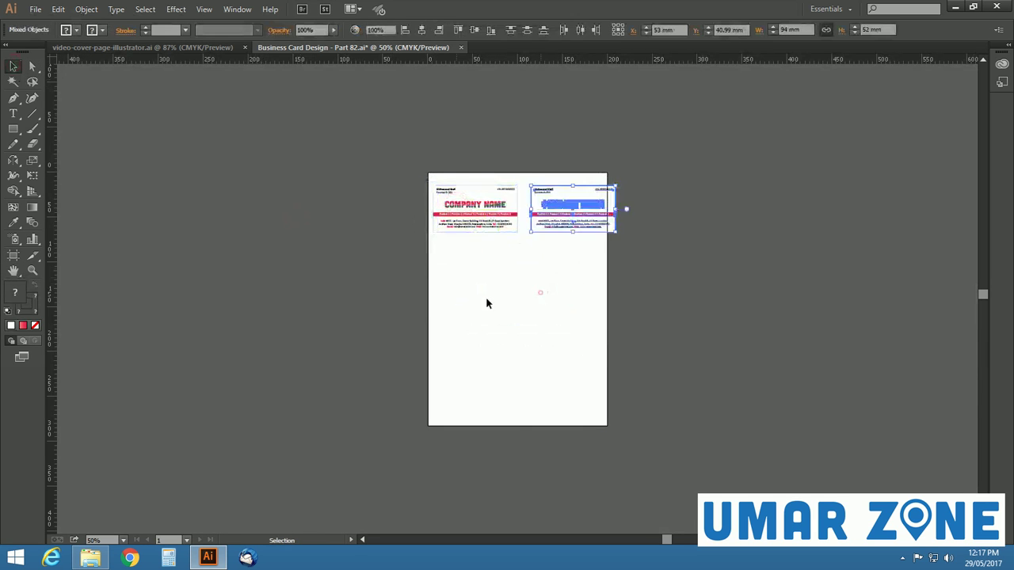
Commit the new artboard width and nudge both cards left to centre them.
key(shift+o)
key(Return)
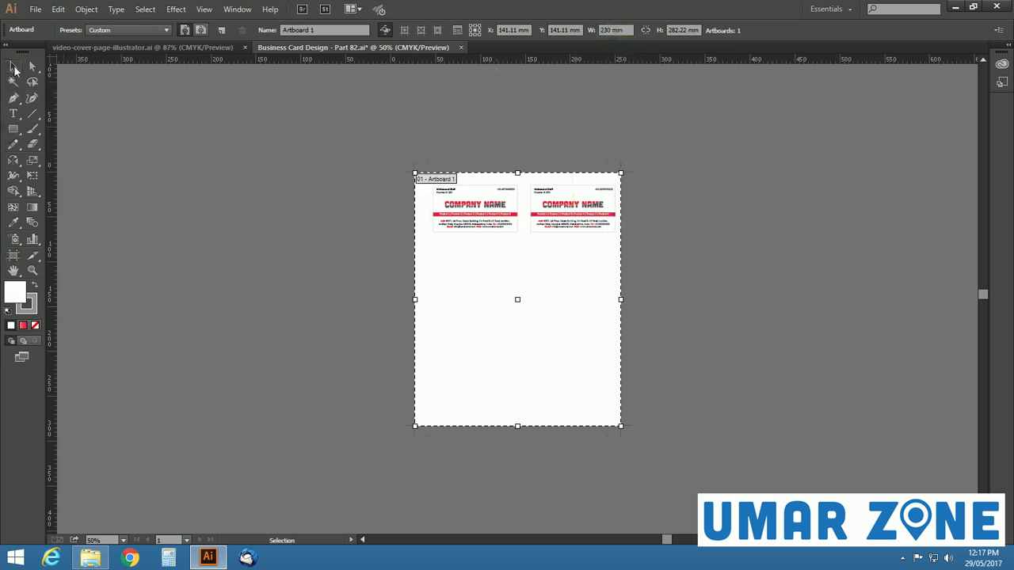
click(13, 66)
key(ctrl+0)
key(a)
key(ctrl+a)
key(shift+Left)
key(shift+Left)
Fill the right card's background with the sampled red.
click(499, 136)
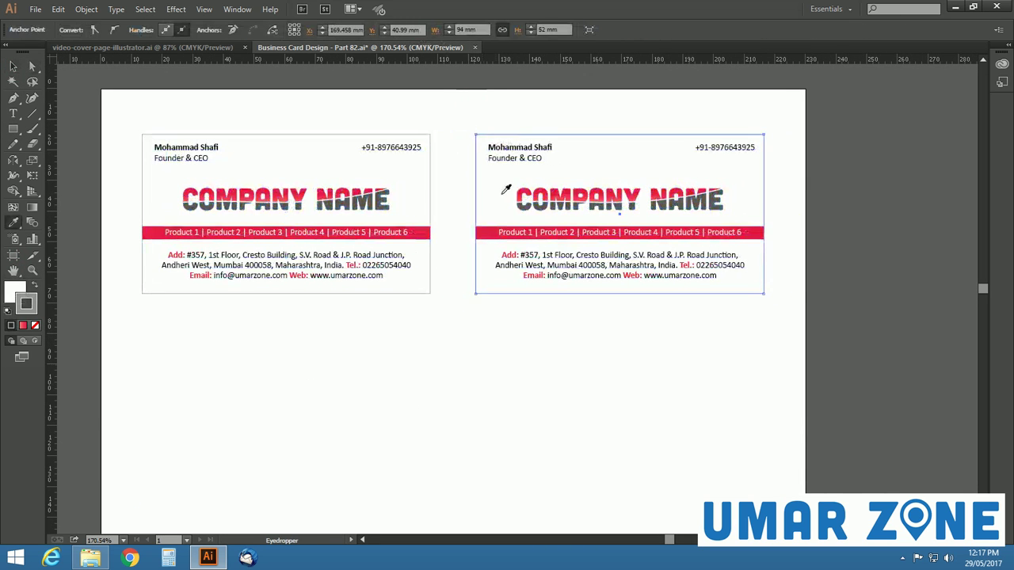
click(480, 232)
key(v)
click(568, 360)
Delete the name, title and contact text from the red copy.
drag(436, 361, 713, 99)
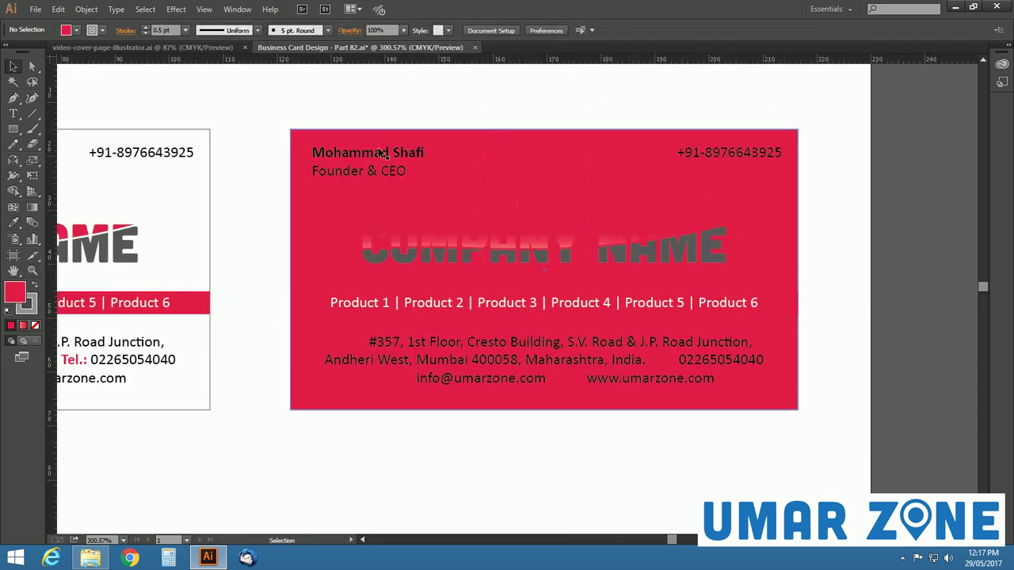
click(702, 159)
click(512, 86)
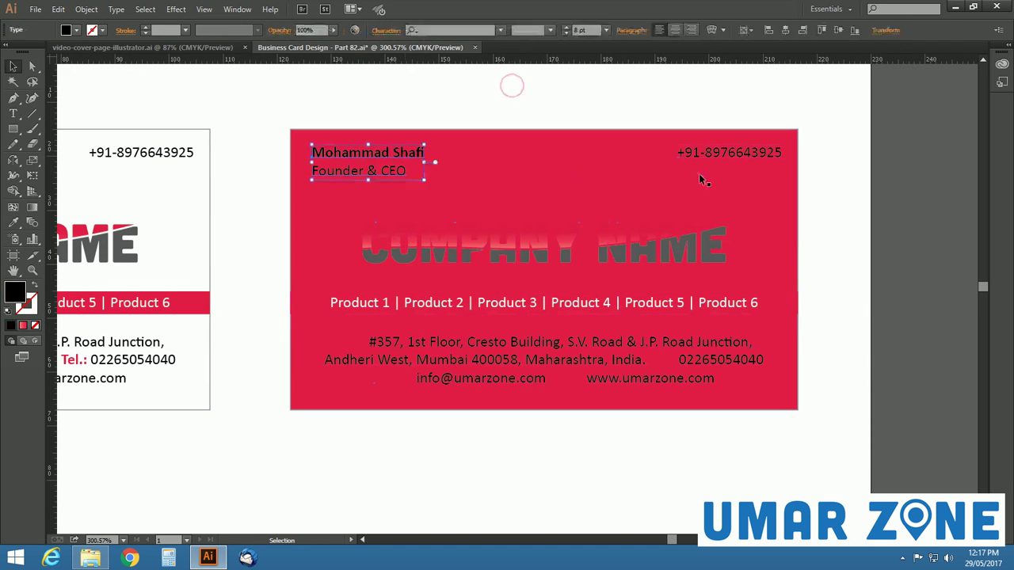
click(729, 354)
key(Delete)
click(683, 251)
Make COMPANY NAME white and swap the band to white with red text.
click(67, 31)
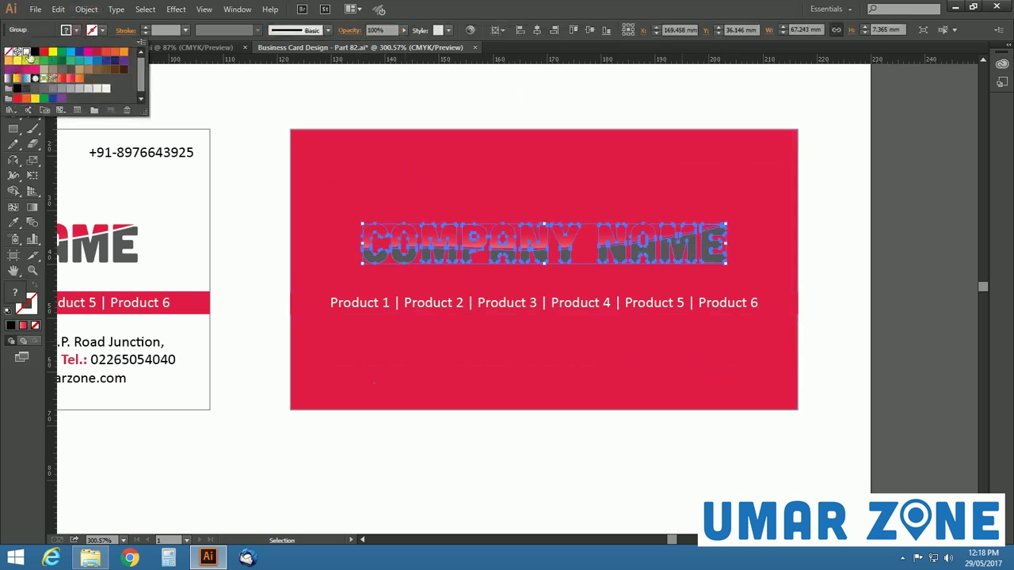
click(24, 49)
click(444, 96)
click(787, 306)
key(shift+x)
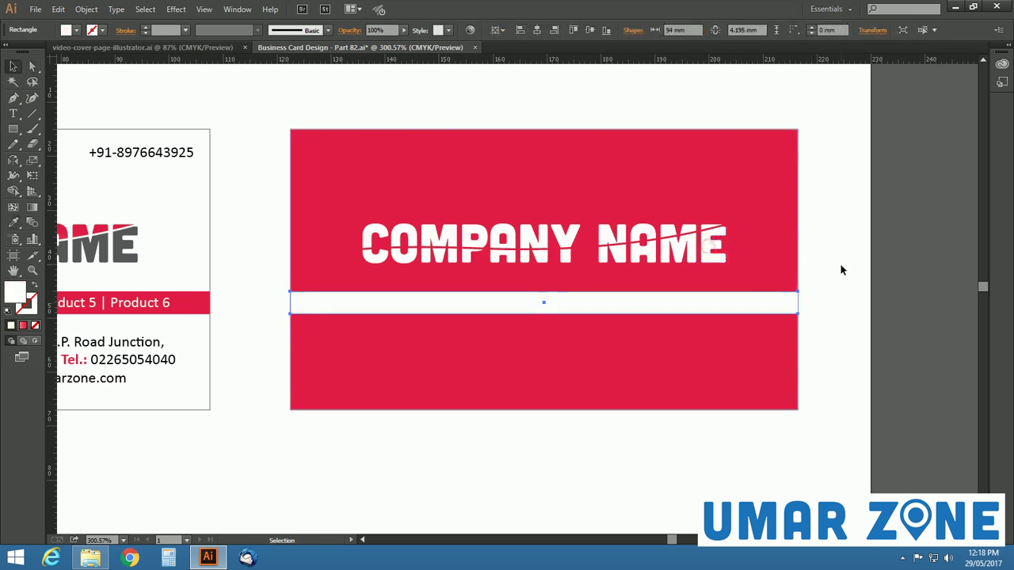
key(v)
click(736, 308)
Replace the band's product list with a company slogan.
double_click(642, 306)
key(ctrl+a)
text(Com)
text(ompany)
key(Home)
key(ctrl+shift+Right)
key(Delete)
key(End)
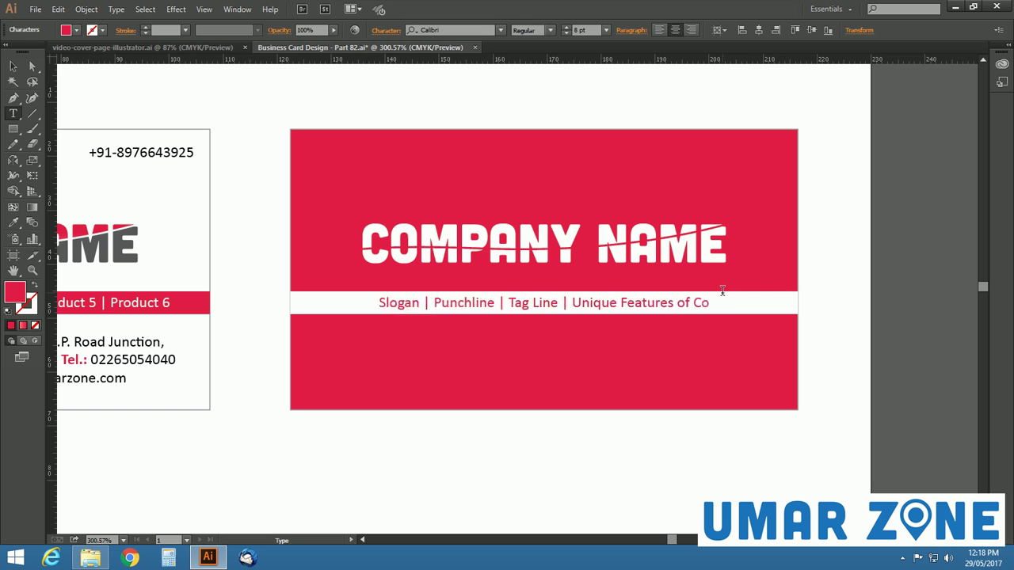
key(Escape)
click(261, 109)
Move the slogan band lower, and move COMPANY NAME lower while enlarging it.
key(ctrl+0)
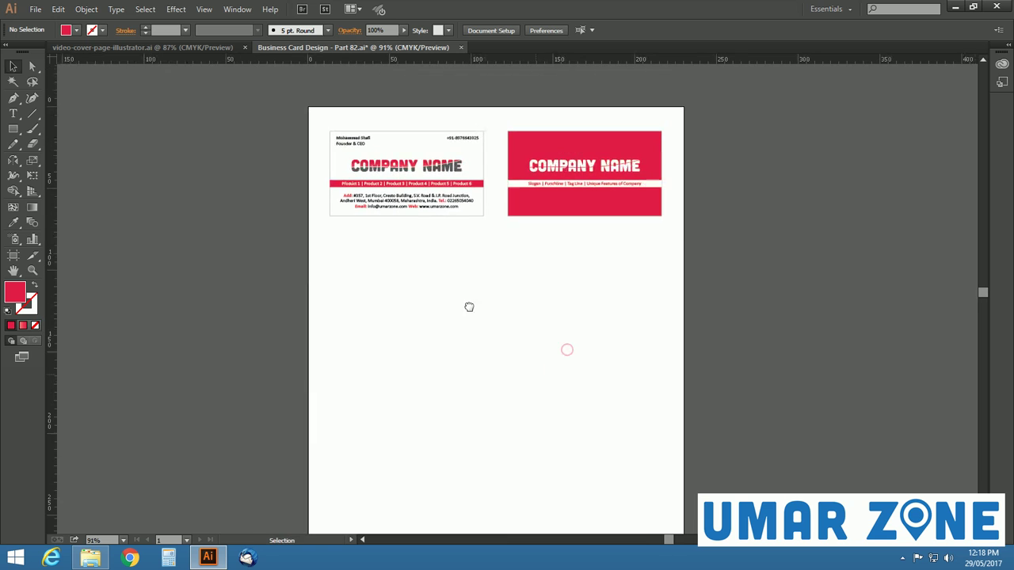
drag(773, 284, 751, 324)
click(705, 250)
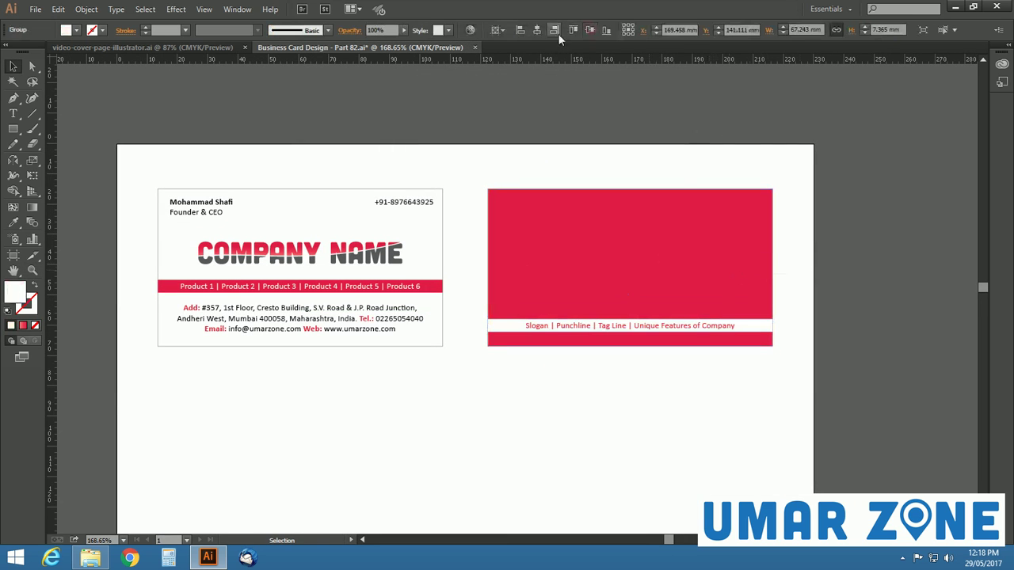
mouse_move(702, 241)
mouse_down()
mouse_move(706, 271)
mouse_move(749, 255)
mouse_up()
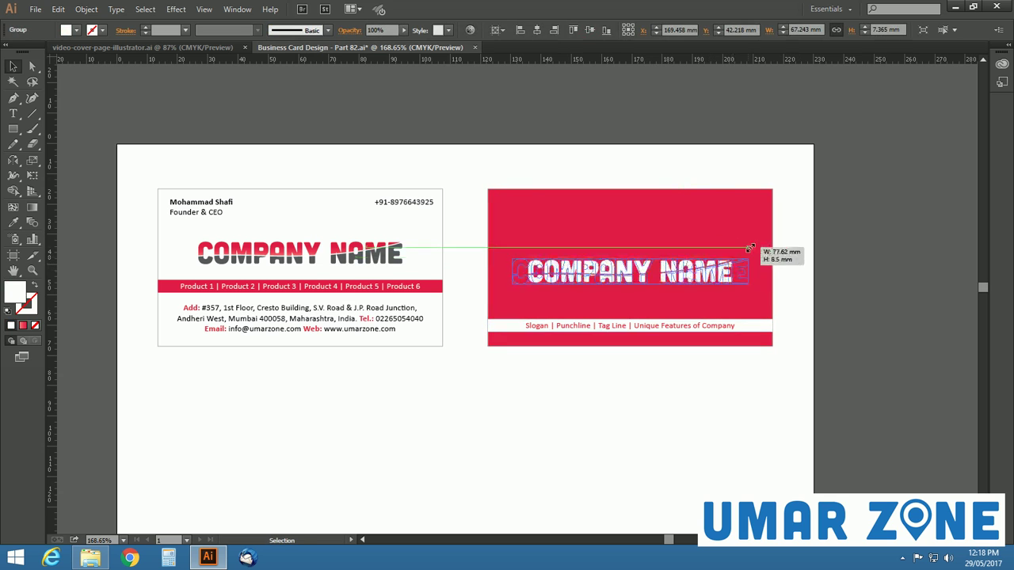
click(804, 253)
click(796, 270)
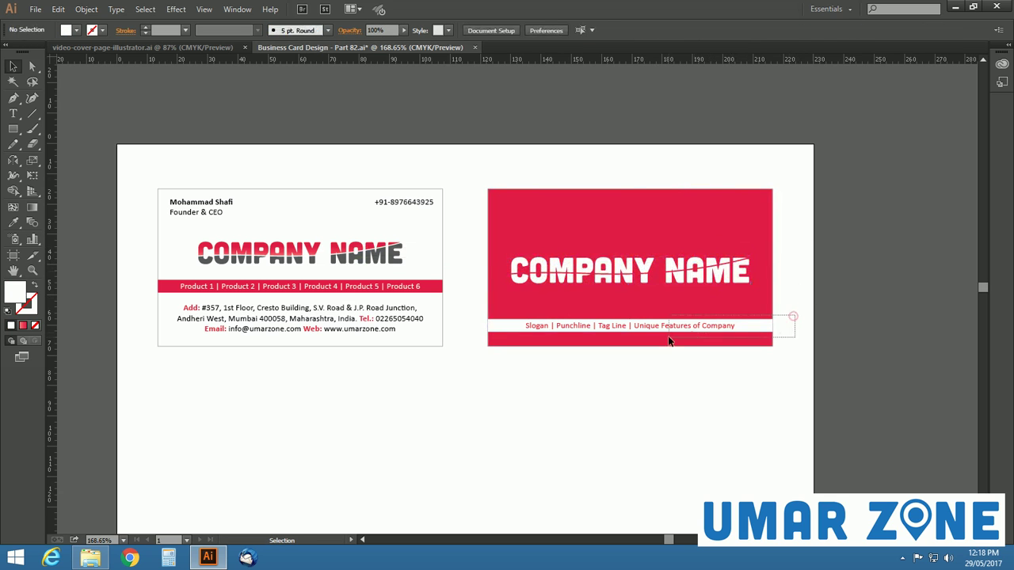
Duplicate both cards onto a second row below.
key(ctrl+0)
drag(671, 240, 258, 120)
drag(579, 162, 579, 242)
click(455, 364)
drag(355, 196, 669, 317)
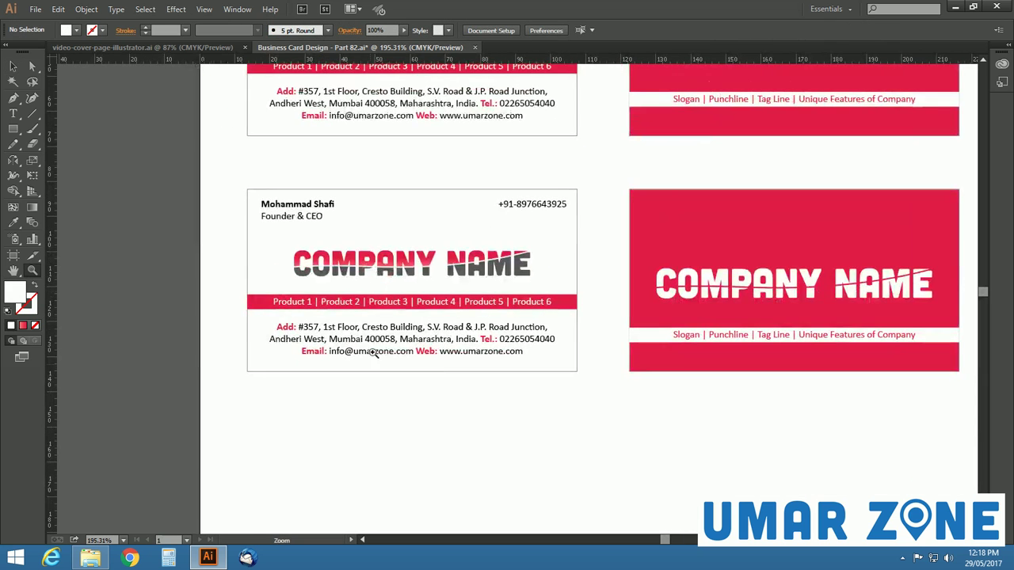
Move the address, name/phone and product bar off the lower card to clear space.
click(333, 152)
drag(444, 273, 443, 402)
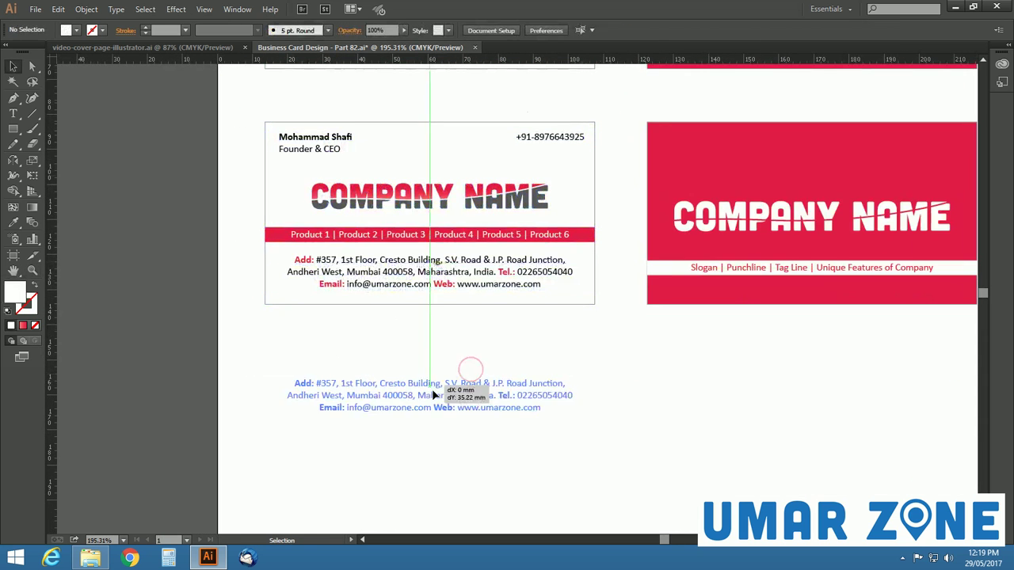
click(544, 136)
shift+click(340, 136)
drag(341, 137, 341, 101)
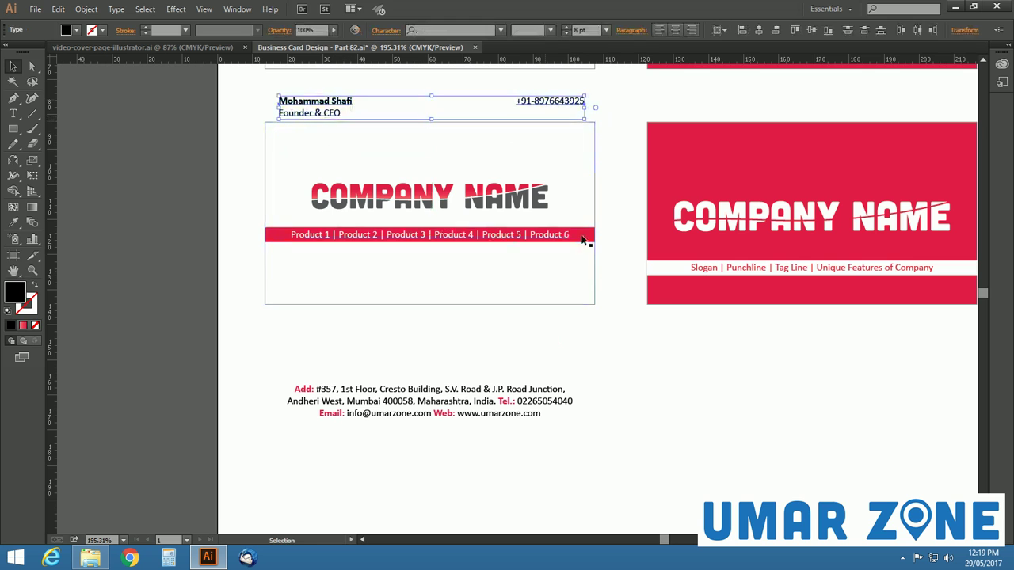
click(568, 235)
drag(579, 237, 606, 353)
click(660, 341)
Shrink COMPANY NAME into the top-left and place the name and title top-right.
drag(527, 211, 485, 212)
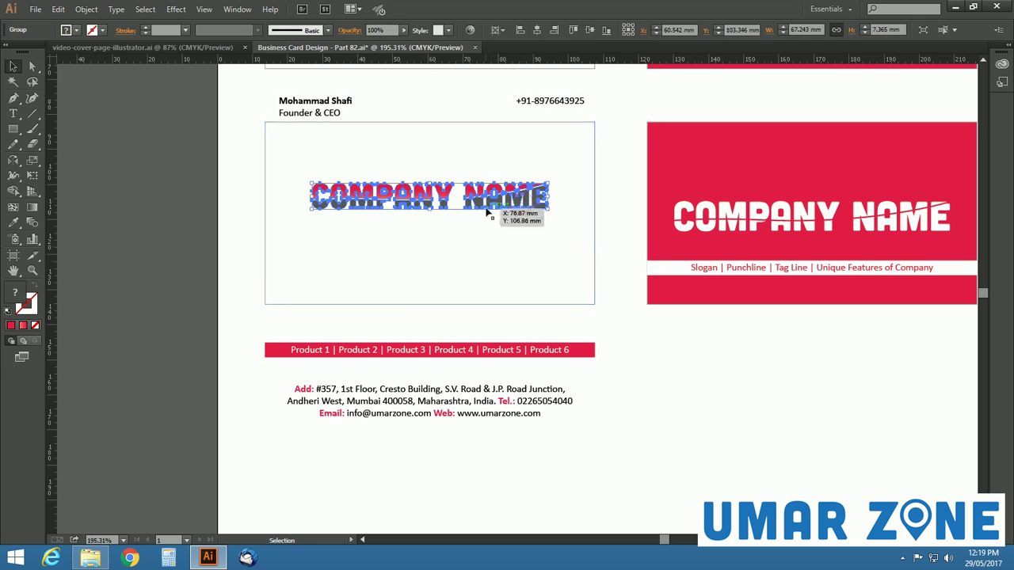
mouse_move(545, 185)
mouse_down()
mouse_move(469, 188)
mouse_move(423, 146)
mouse_up()
click(316, 106)
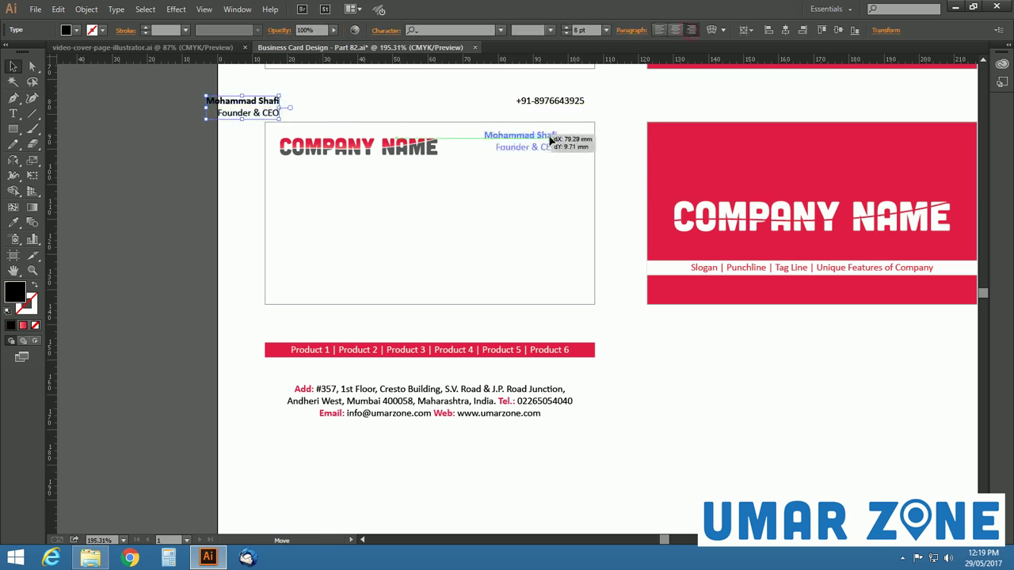
drag(629, 147, 623, 151)
Move the product bar to the card's bottom and the phone number below the card.
scroll(614, 261, down, 1)
drag(509, 340, 508, 270)
click(544, 328)
scroll(567, 103, up, 1)
drag(526, 349, 523, 349)
click(606, 347)
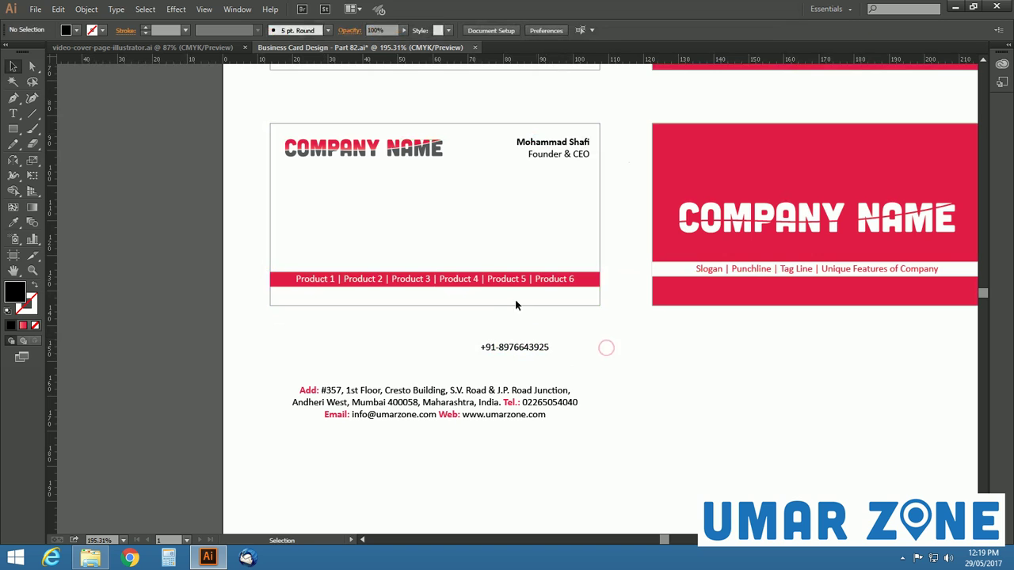
Draw a vertical red divider line down the middle of the card.
click(464, 202)
key(d)
key(v)
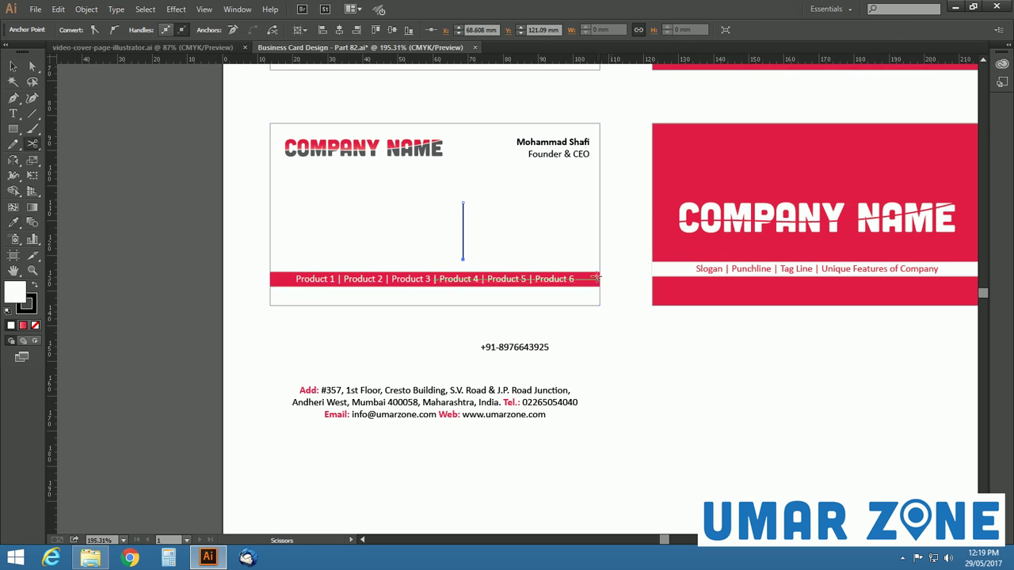
click(602, 349)
Left-align the address text block and move it up.
drag(242, 129, 715, 475)
click(527, 443)
click(660, 30)
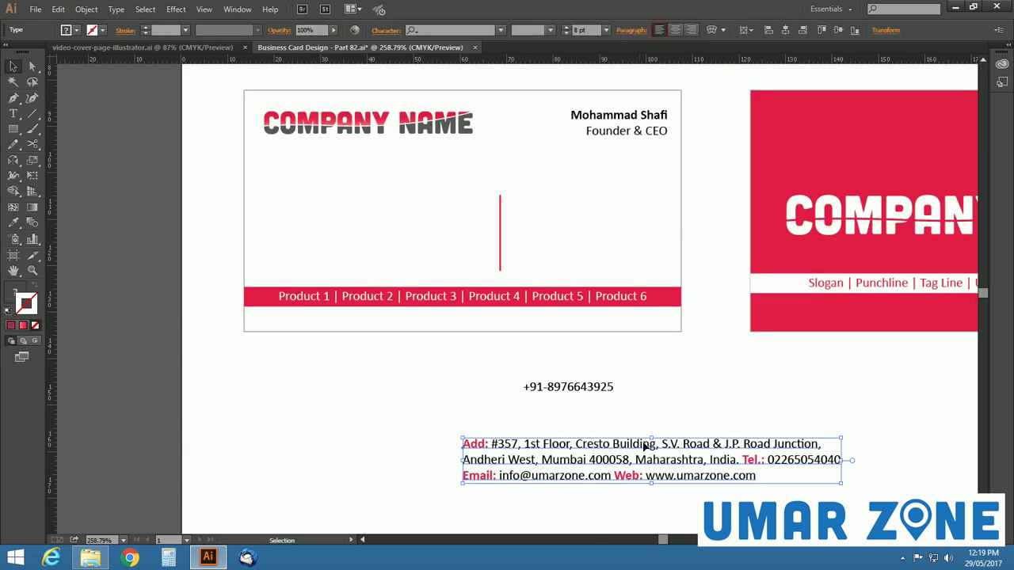
drag(405, 450, 414, 425)
Delete the 'Add:' label and cut the two address lines from the contact text.
double_click(315, 419)
drag(315, 419, 226, 421)
key(BackSpace)
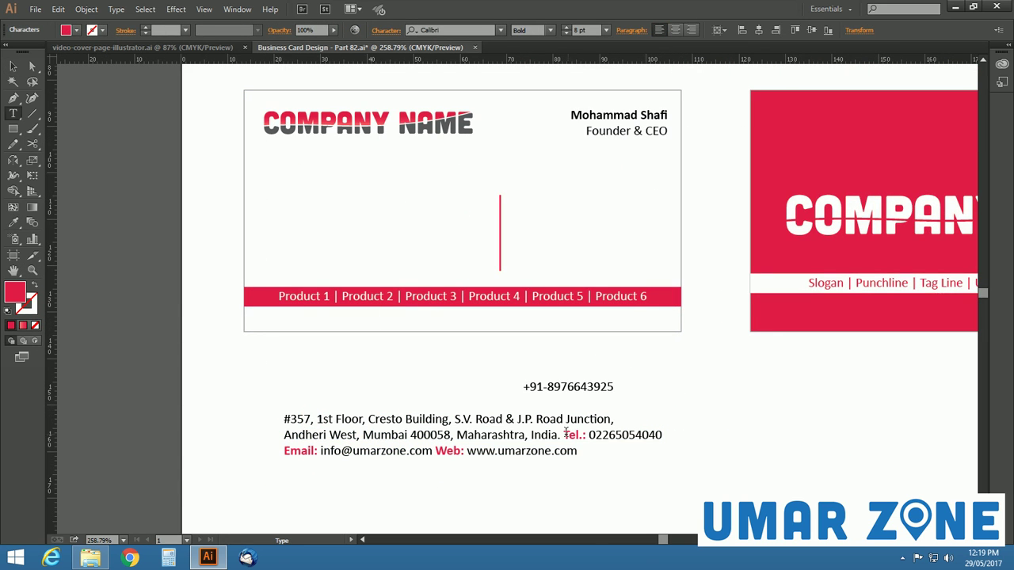
drag(561, 435, 284, 419)
key(ctrl+c)
key(BackSpace)
key(Escape)
Paste the two address lines as a separate new text block.
click(133, 116)
click(240, 362)
key(ctrl+v)
key(Escape)
click(177, 283)
Switch to Chrome and search Google for 'flat icon'.
key(alt+Tab)
text(flat icon)
key(Return)
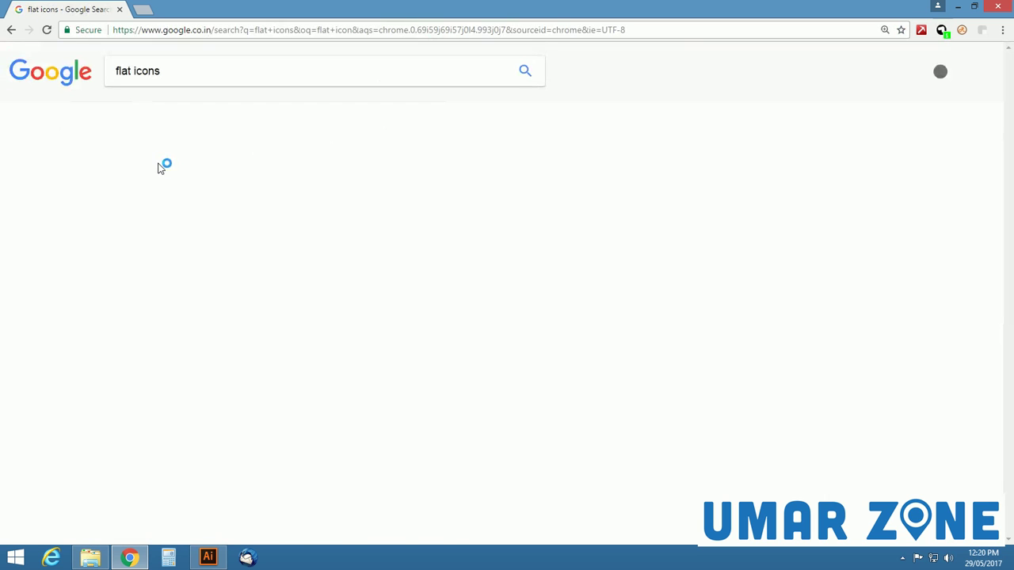
On Flaticon, search 'mobile' and download the icon collection as EPS.
click(174, 173)
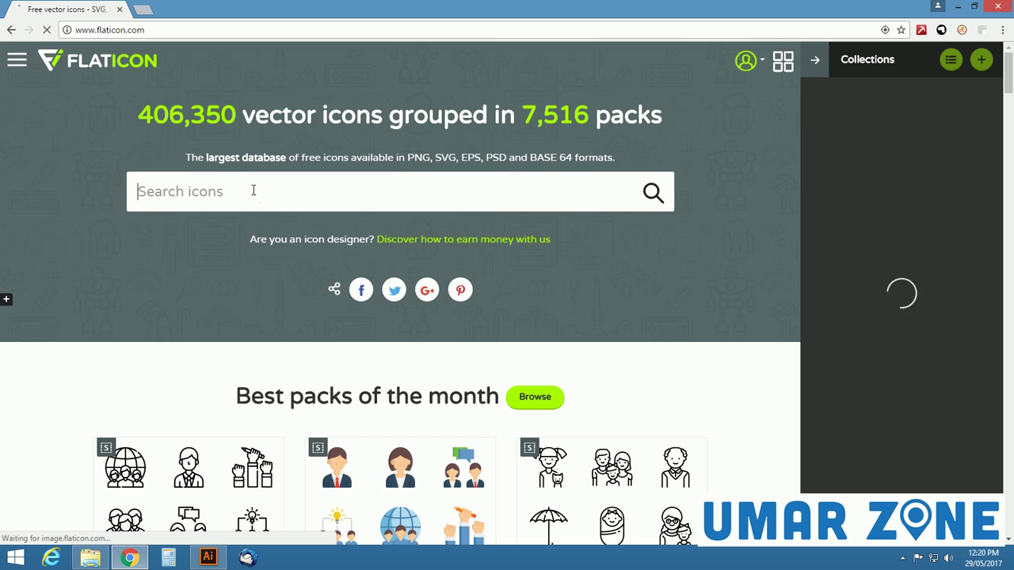
text(mobile)
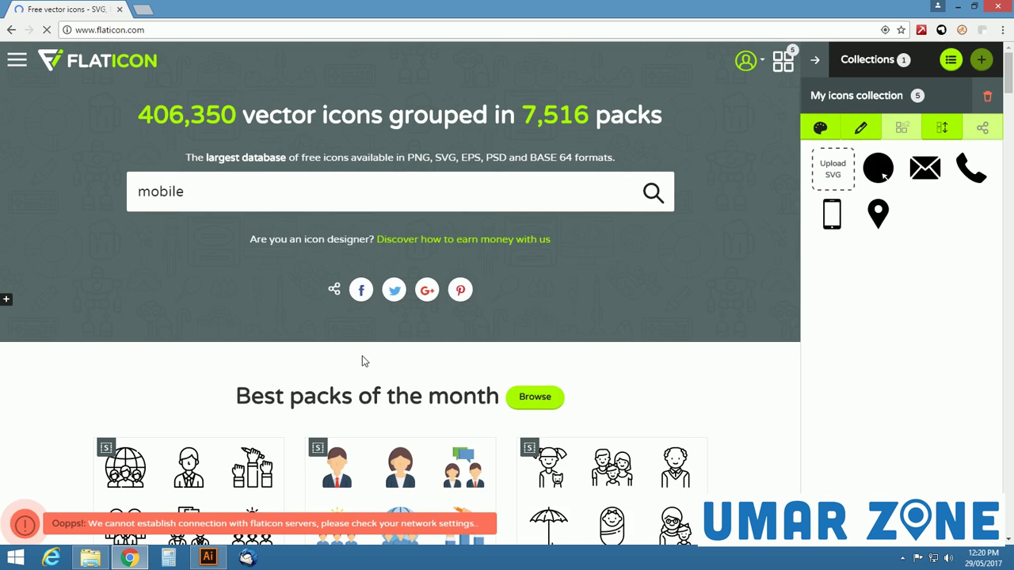
key(Return)
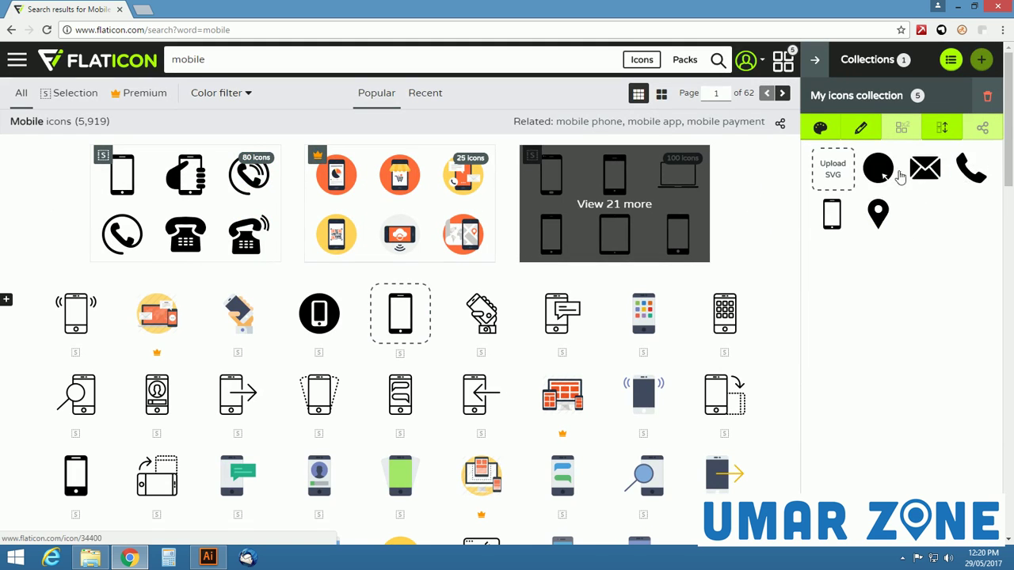
click(835, 228)
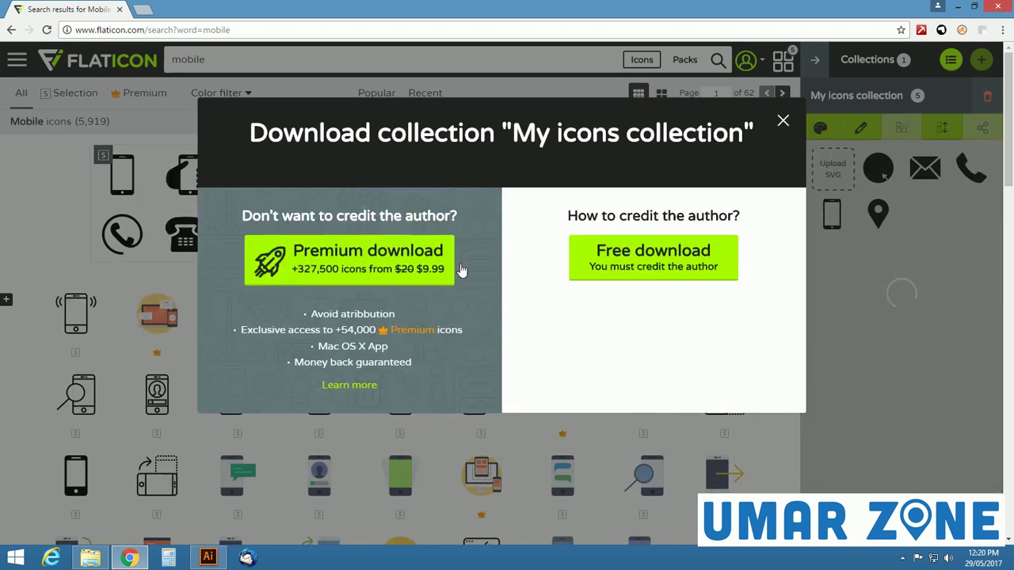
click(652, 255)
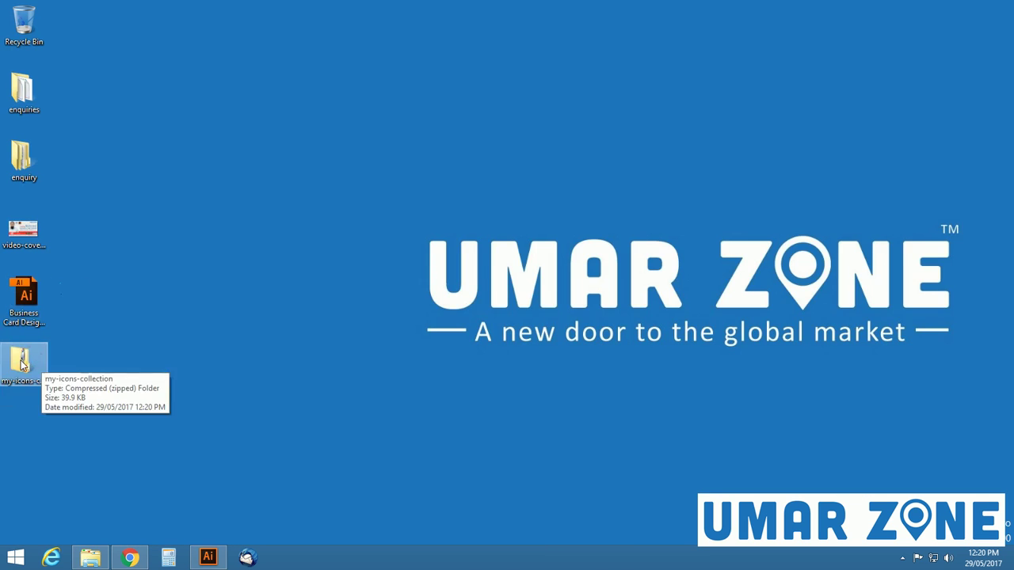
Extract the downloaded icon zip and open Illustrator's File > Place dialog.
right_click(18, 362)
click(76, 130)
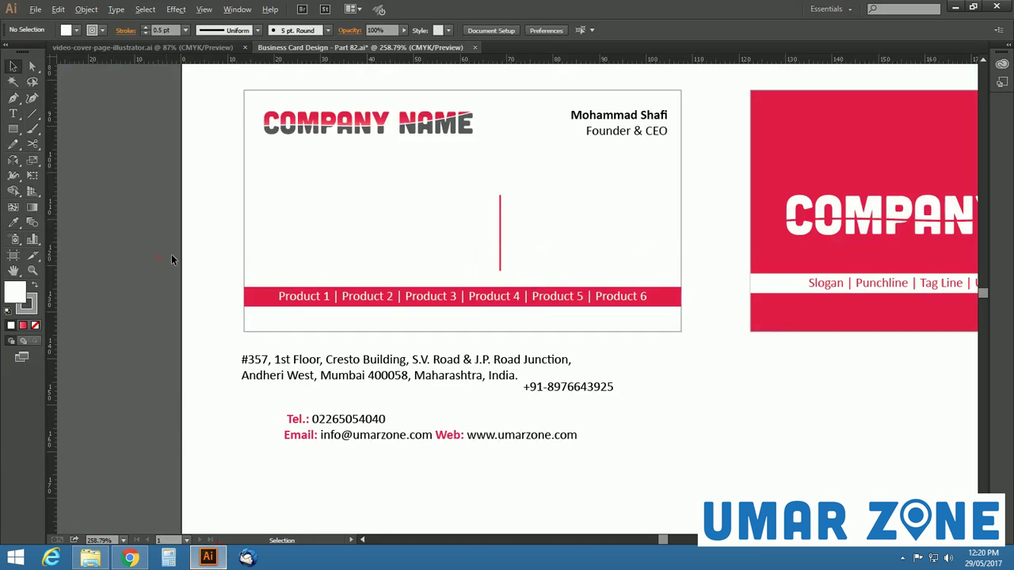
click(35, 9)
click(228, 213)
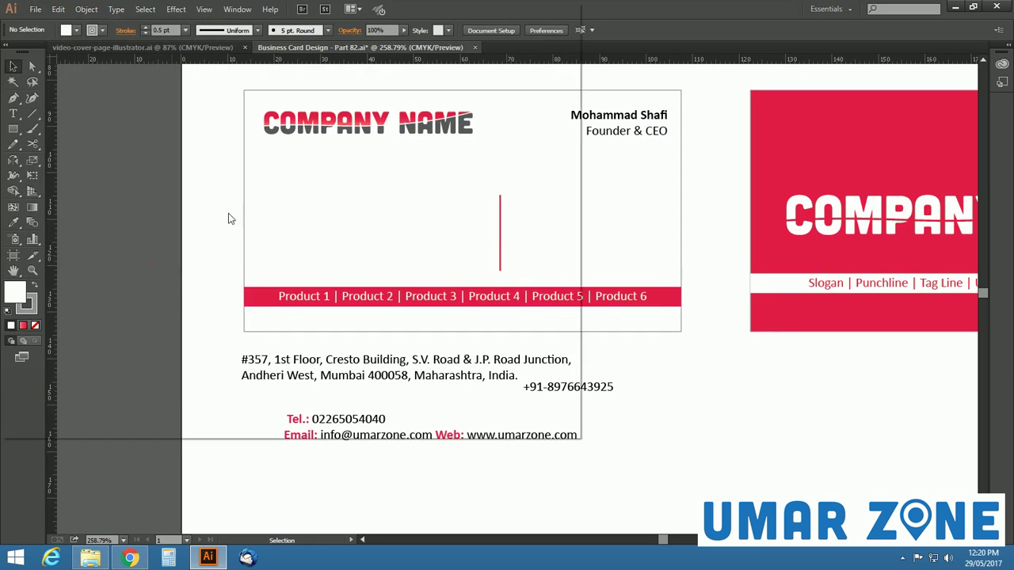
scroll(565, 213, down, 3)
Place all five EPS icons from my-icons-collection's eps folder onto the canvas.
drag(565, 213, 565, 231)
double_click(396, 110)
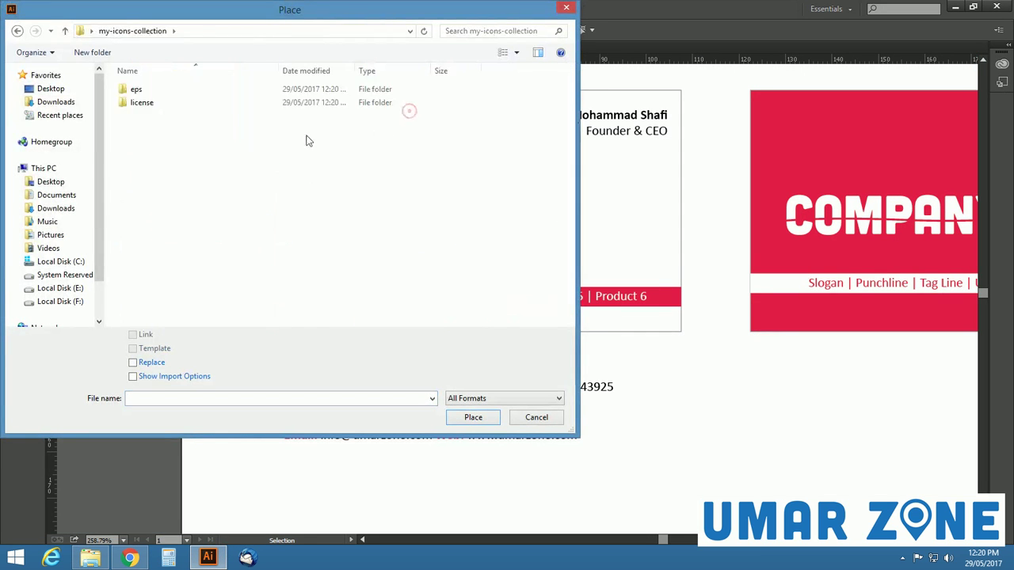
double_click(136, 88)
key(ctrl+a)
key(Return)
click(721, 380)
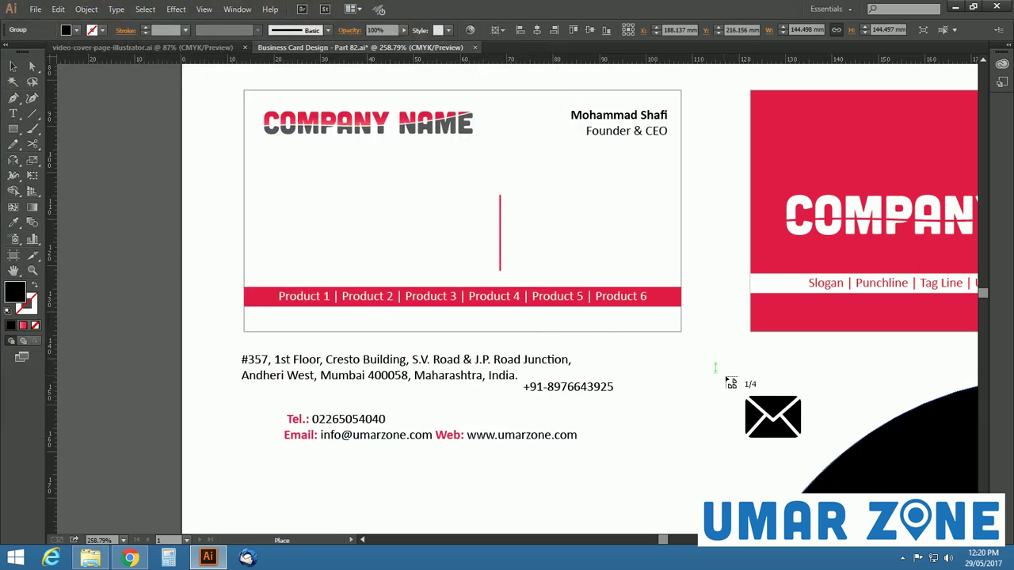
mouse_move(721, 377)
mouse_down()
mouse_move(504, 262)
mouse_move(792, 448)
mouse_up()
key(Escape)
Shrink the icons and stack them into a vertical column, handset below the circle.
scroll(552, 262, down, 3)
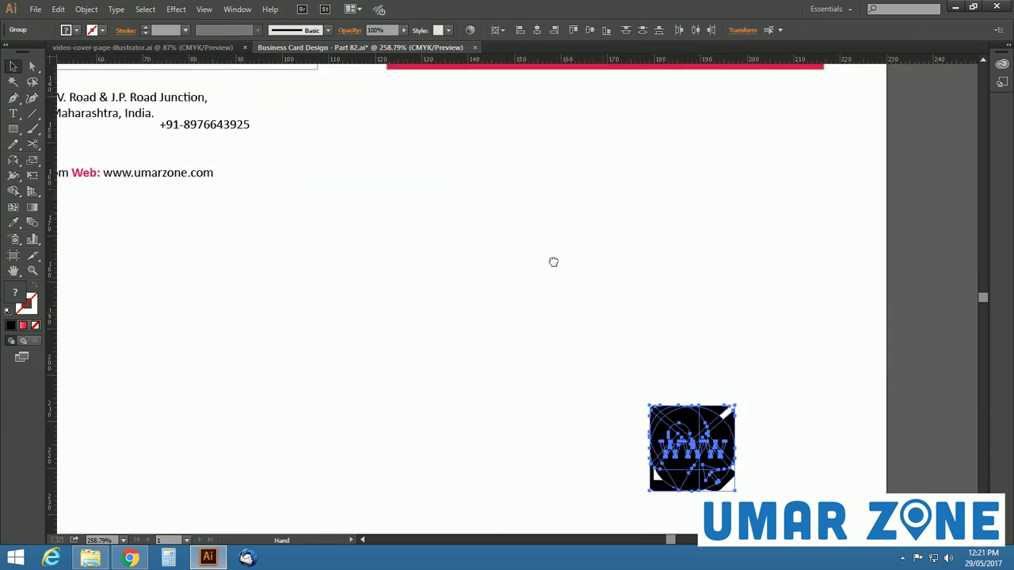
scroll(614, 343, right, 3)
scroll(614, 342, up, 5)
scroll(613, 343, left, 2)
drag(527, 336, 484, 266)
drag(448, 229, 469, 245)
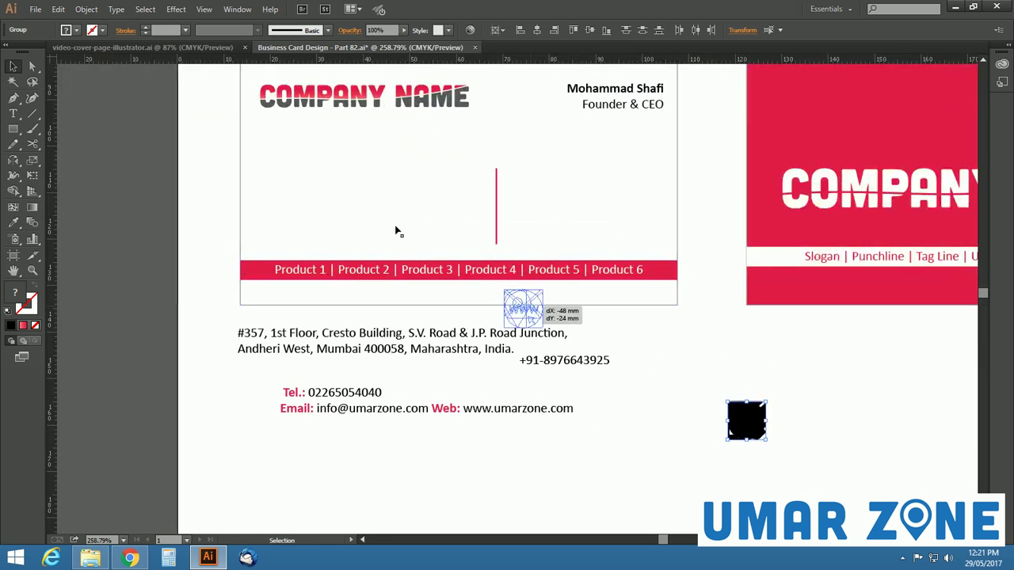
drag(747, 419, 317, 185)
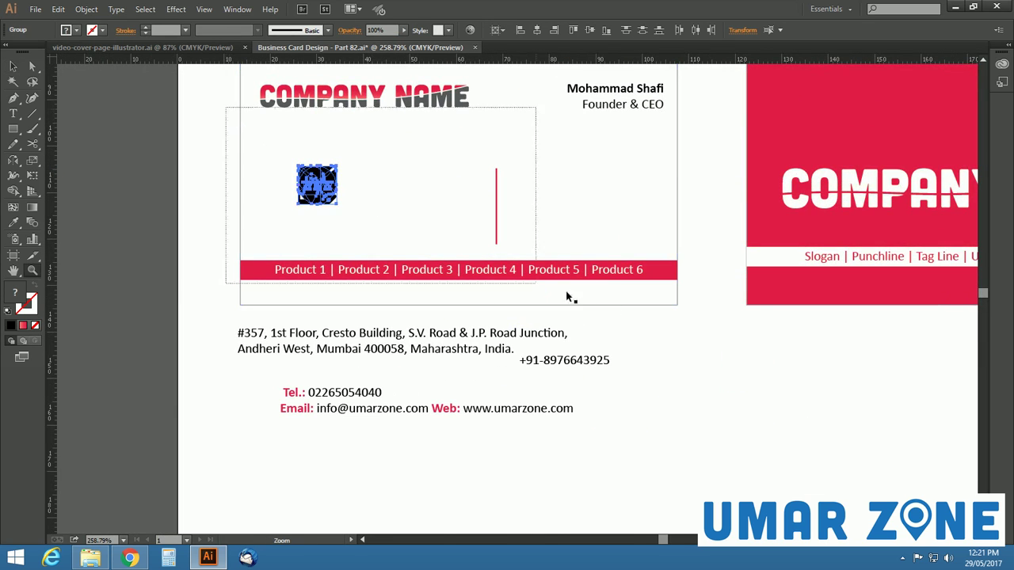
scroll(331, 173, up, 3)
mouse_move(217, 193)
mouse_down()
mouse_move(336, 248)
mouse_move(351, 218)
mouse_up()
mouse_move(356, 269)
mouse_down()
mouse_move(356, 176)
mouse_move(360, 385)
mouse_up()
drag(153, 185, 404, 375)
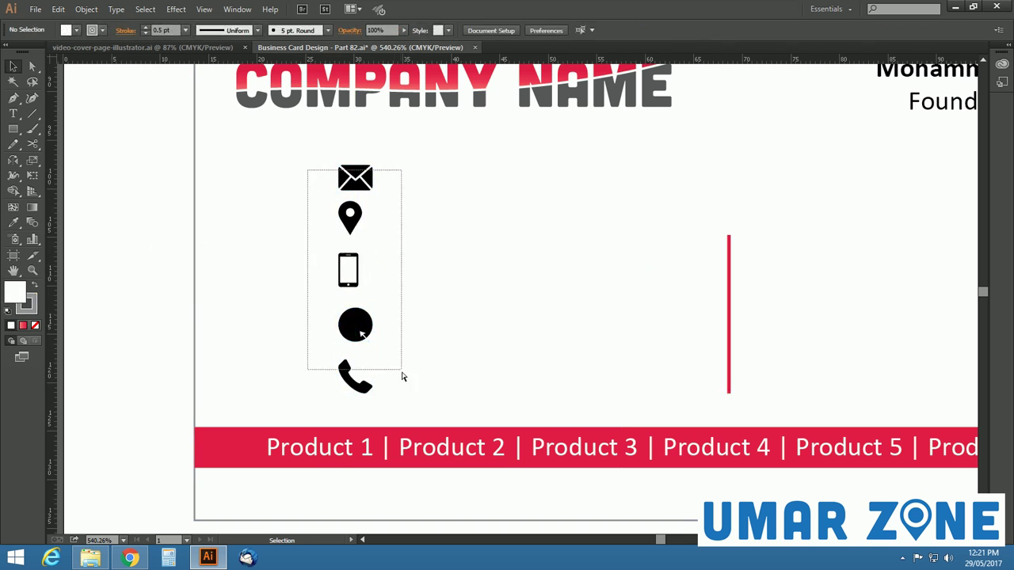
key(Delete)
Move the icon column to the left of the lower card.
key(ctrl+0)
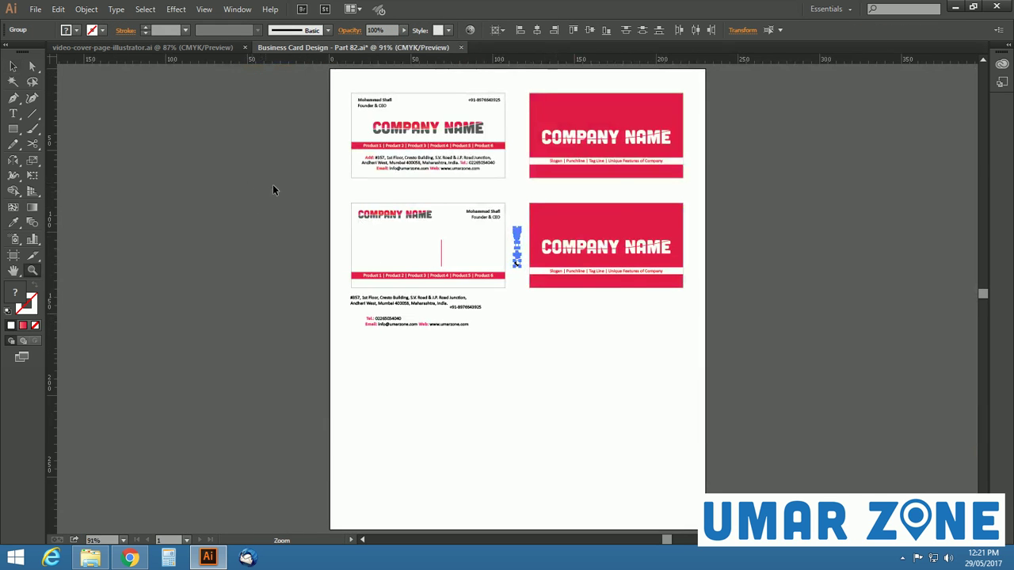
scroll(274, 188, up, 3)
drag(693, 246, 408, 246)
drag(331, 250, 165, 250)
drag(172, 163, 632, 414)
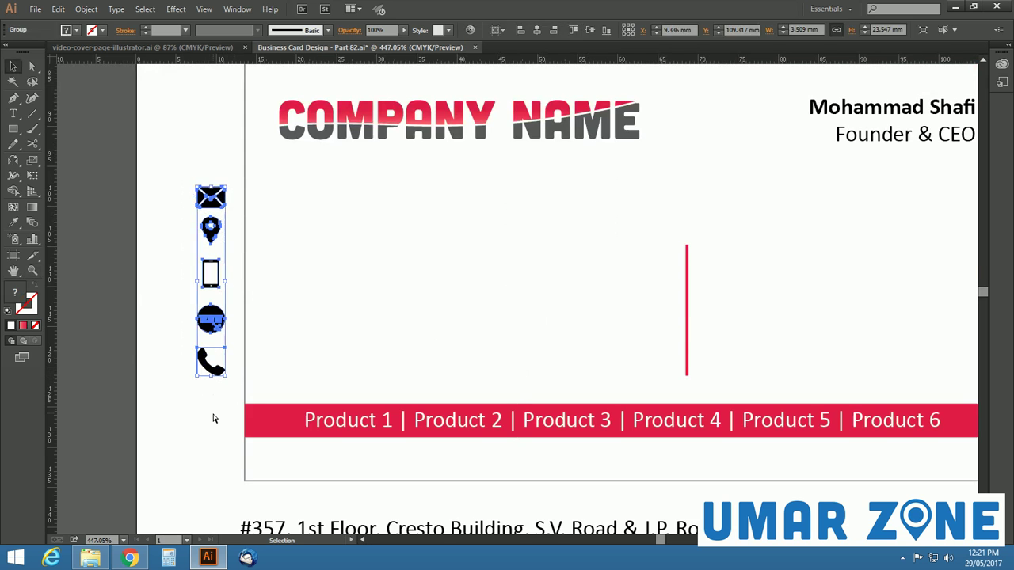
Select all icon shapes sharing the black fill via Select > Same > Fill Color.
double_click(211, 319)
key(a)
click(214, 317)
click(428, 69)
click(145, 9)
click(339, 172)
Recolor the selected icons with the card's red using the Eyedropper.
key(ctrl+0)
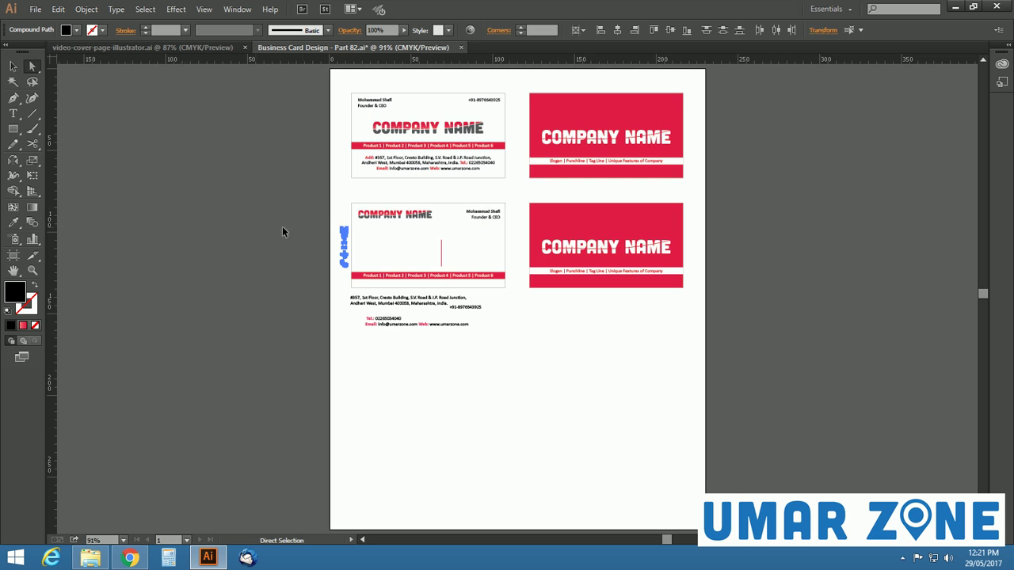
scroll(453, 288, up, 5)
key(i)
click(365, 483)
key(v)
click(211, 301)
Zoom in to check the www lettering inside the circle icon.
drag(257, 371, 220, 316)
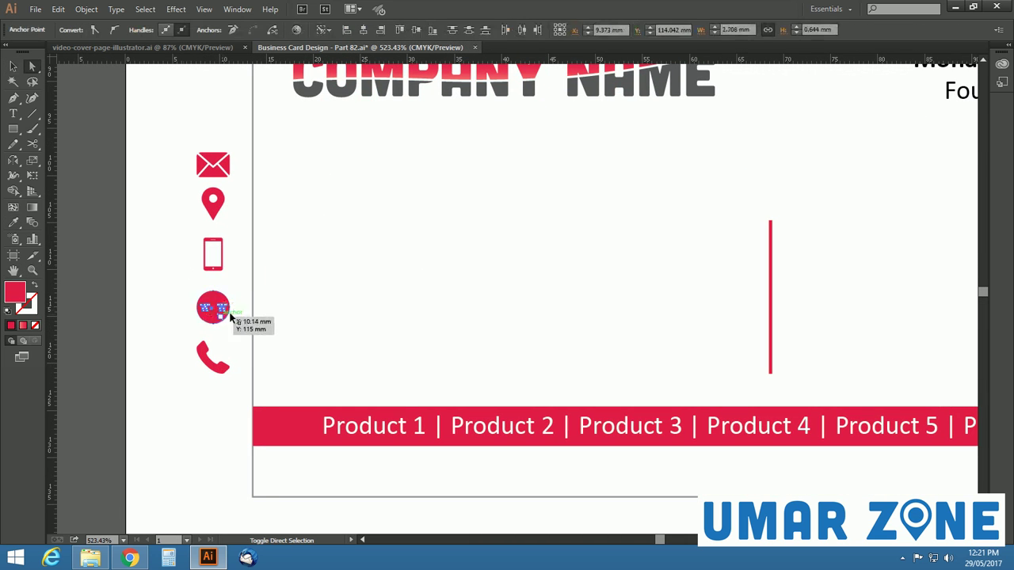
drag(163, 272, 310, 366)
click(408, 240)
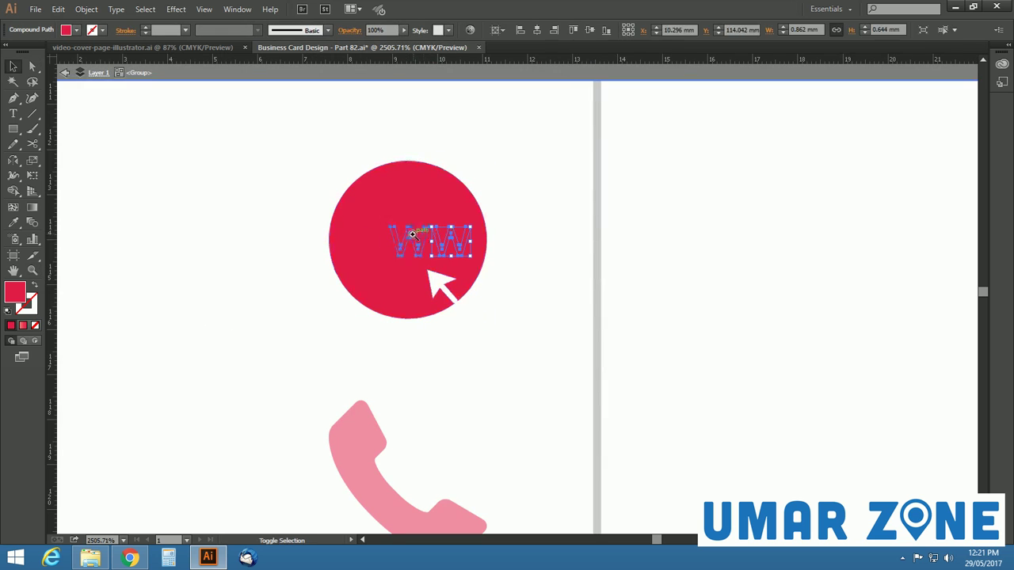
key(ctrl+shift+a)
key(ctrl+0)
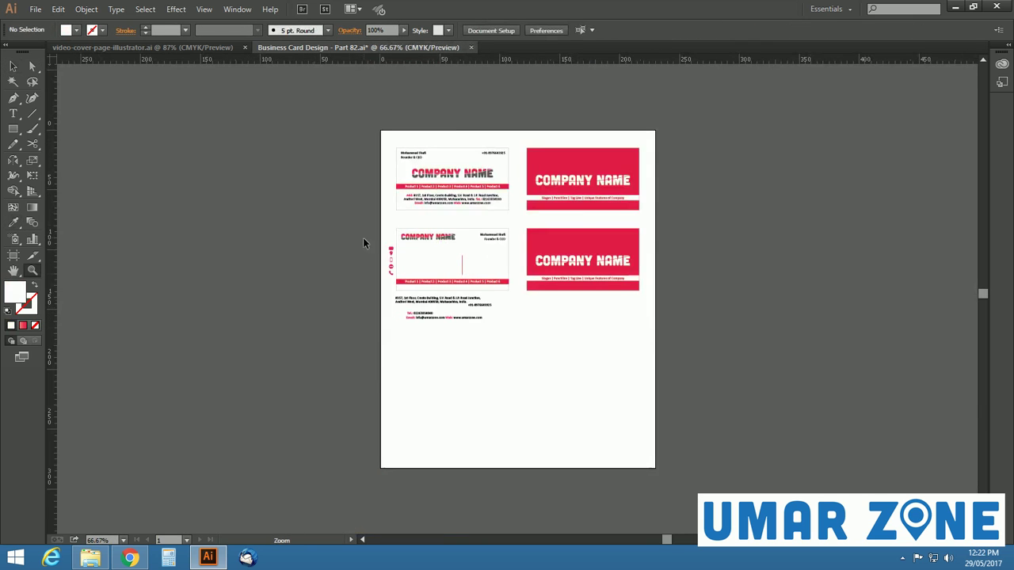
Resize the five icons to height 20, then move the pin and address onto the card.
drag(368, 225, 530, 335)
drag(253, 150, 288, 275)
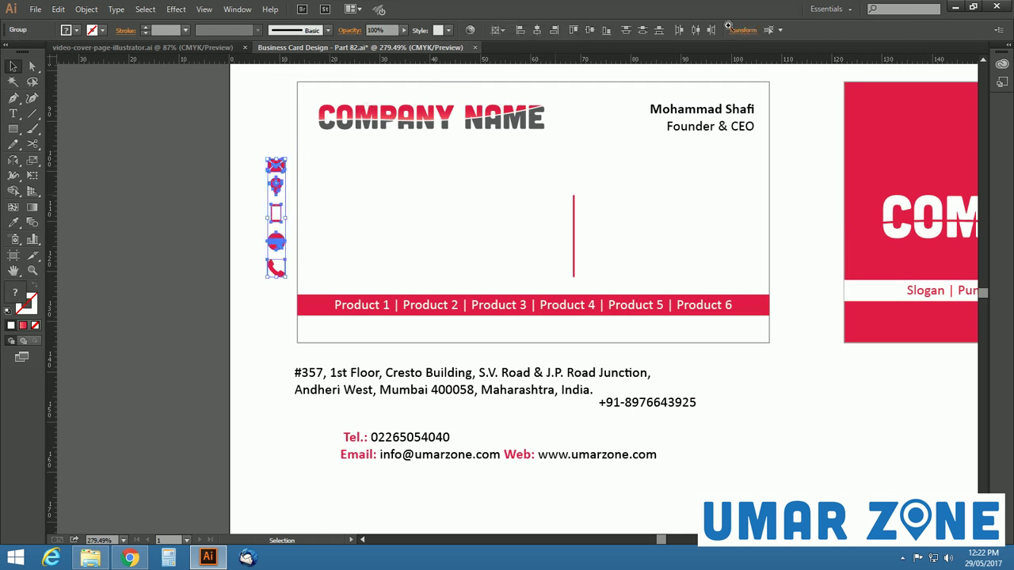
click(738, 32)
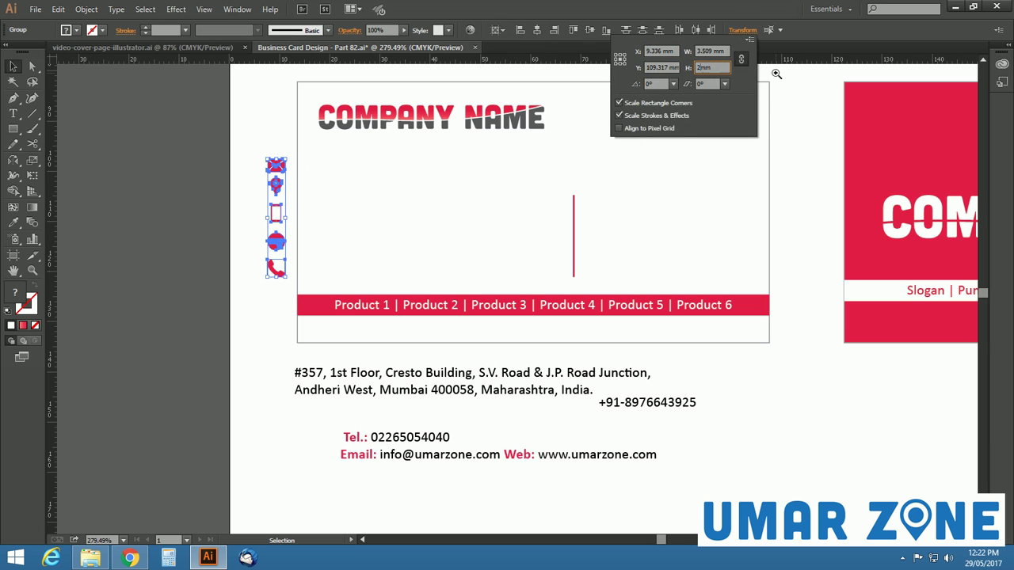
text(20)
key(Return)
click(298, 225)
drag(334, 226, 323, 208)
drag(356, 380, 384, 204)
Break the address text onto new lines before 'S.V. Road' and 'Maharashtra'.
double_click(383, 203)
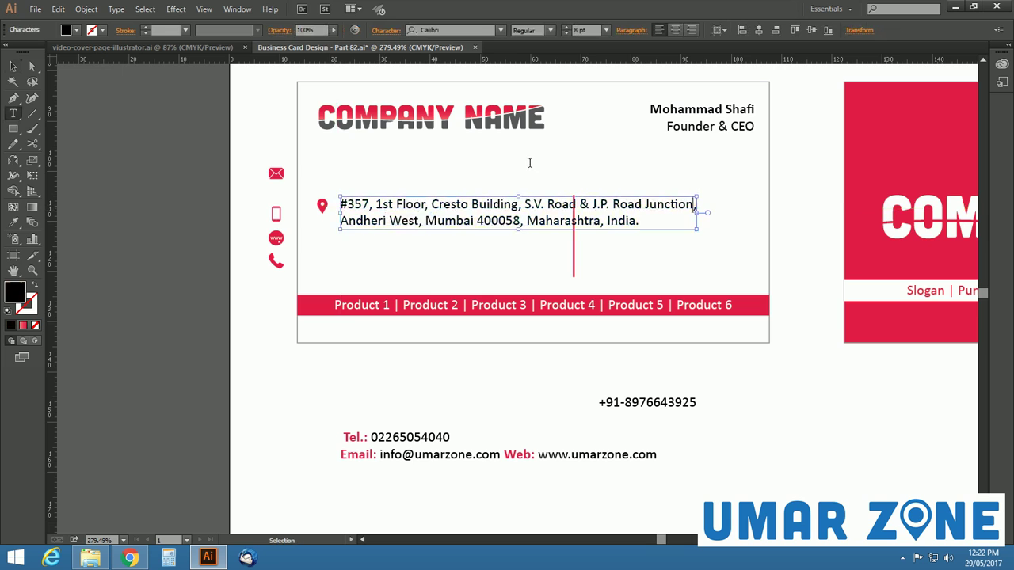
key(Return)
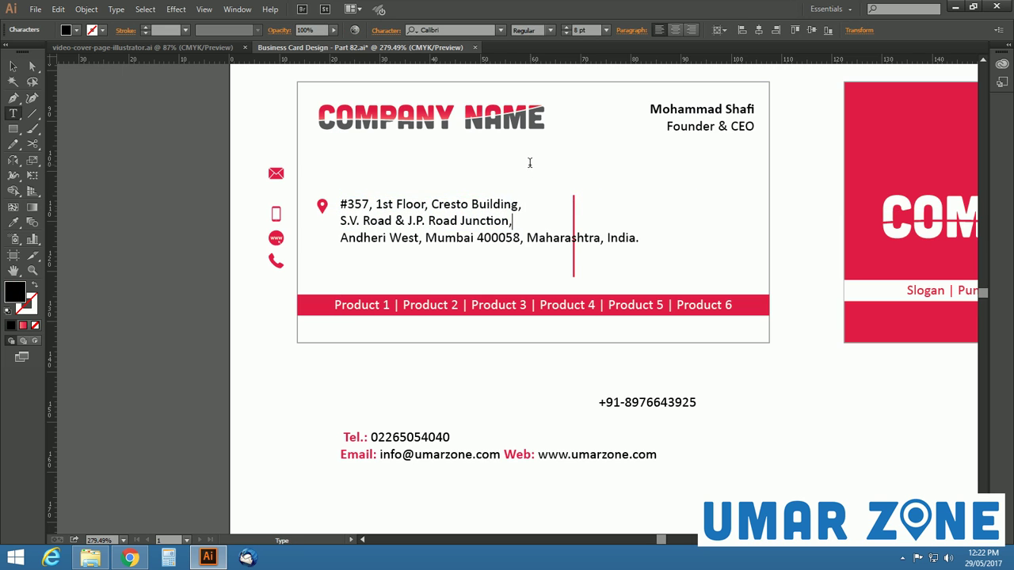
key(Down)
key(Return)
key(Escape)
click(190, 170)
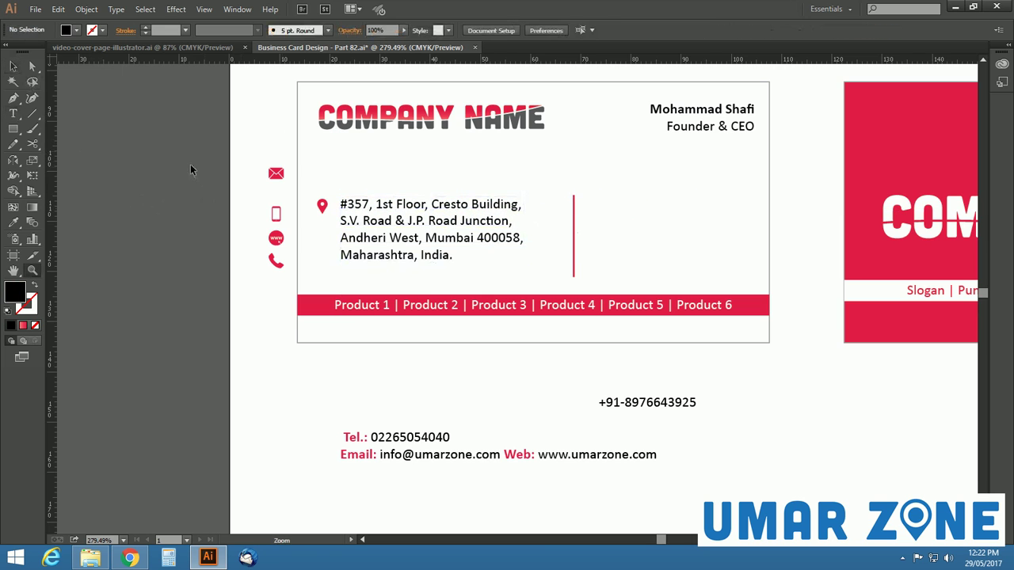
key(ctrl+plus)
click(274, 259)
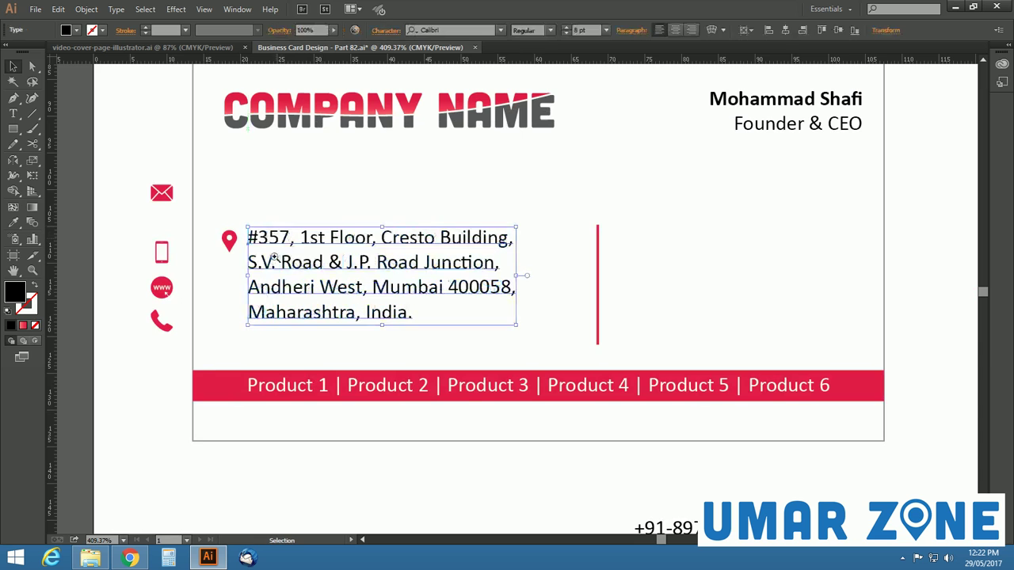
key(ctrl+shift+a)
key(ctrl+minus)
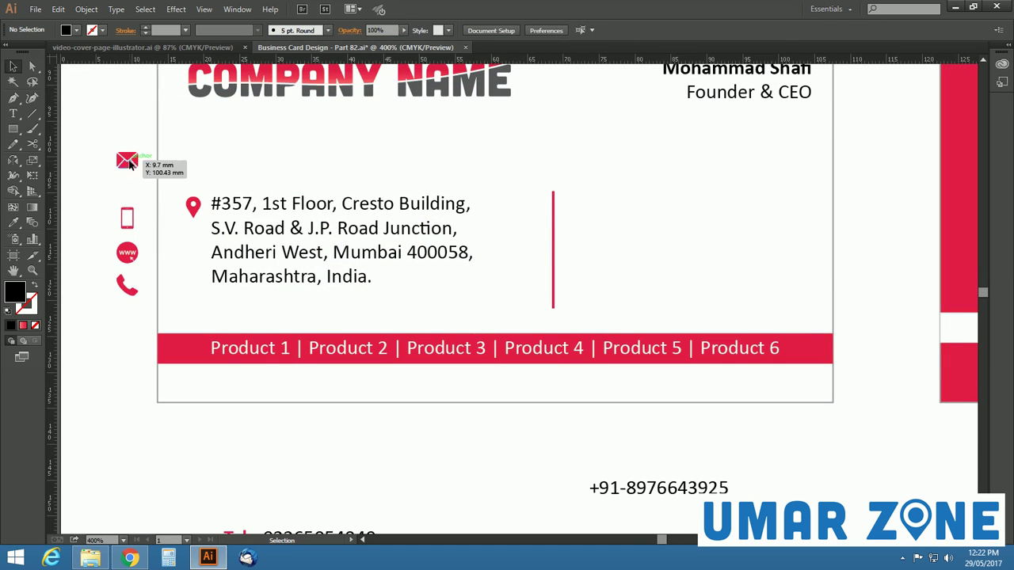
mouse_move(133, 296)
mouse_down()
mouse_move(190, 221)
mouse_move(584, 211)
mouse_up()
drag(415, 255, 808, 255)
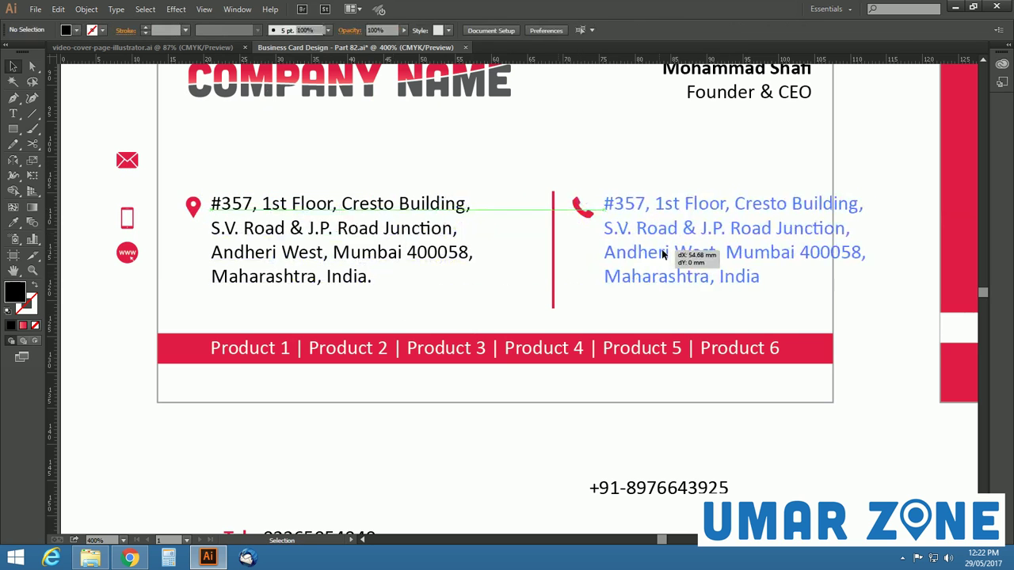
scroll(642, 327, down, 2)
key(t)
double_click(269, 477)
click(686, 158)
key(ctrl+a)
key(ctrl+v)
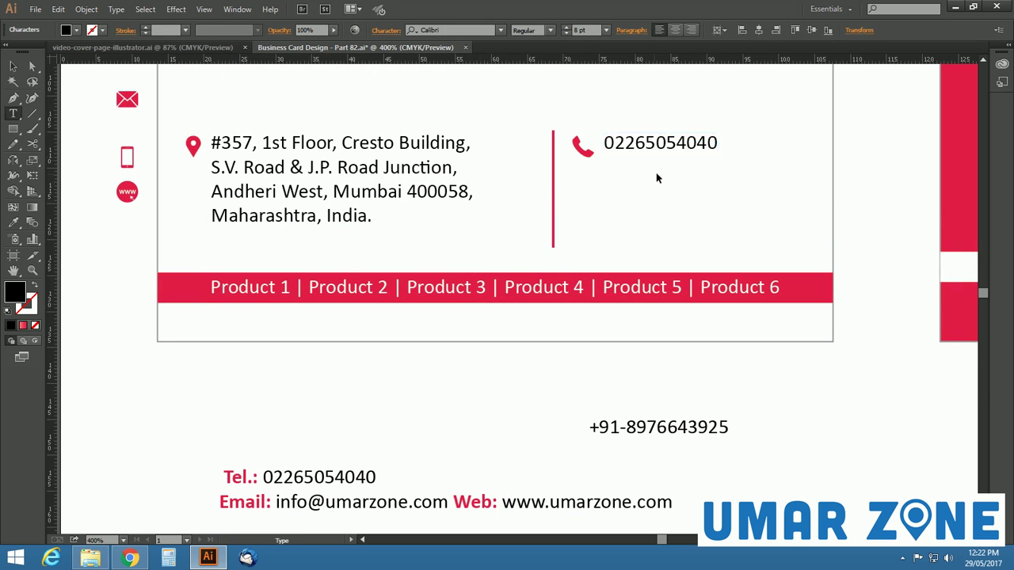
key(Escape)
click(126, 99)
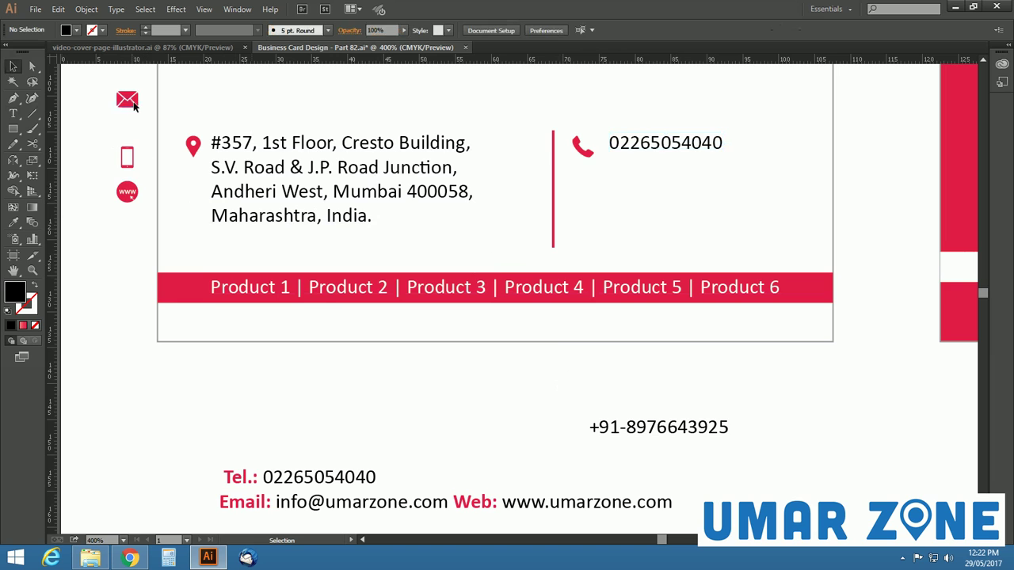
scroll(126, 169, up, 1)
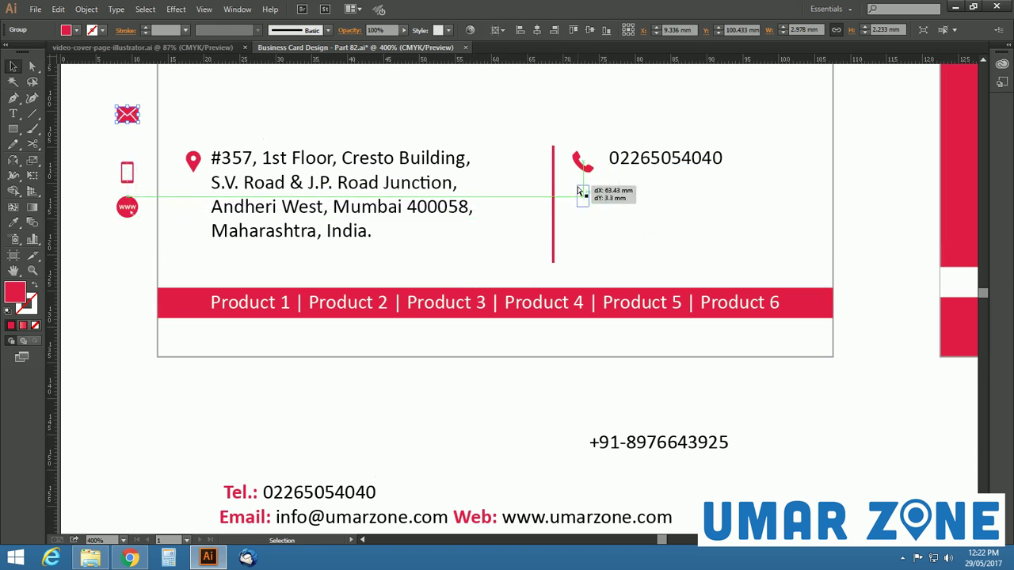
drag(578, 187, 578, 189)
drag(649, 170, 649, 203)
click(656, 443)
key(ctrl+c)
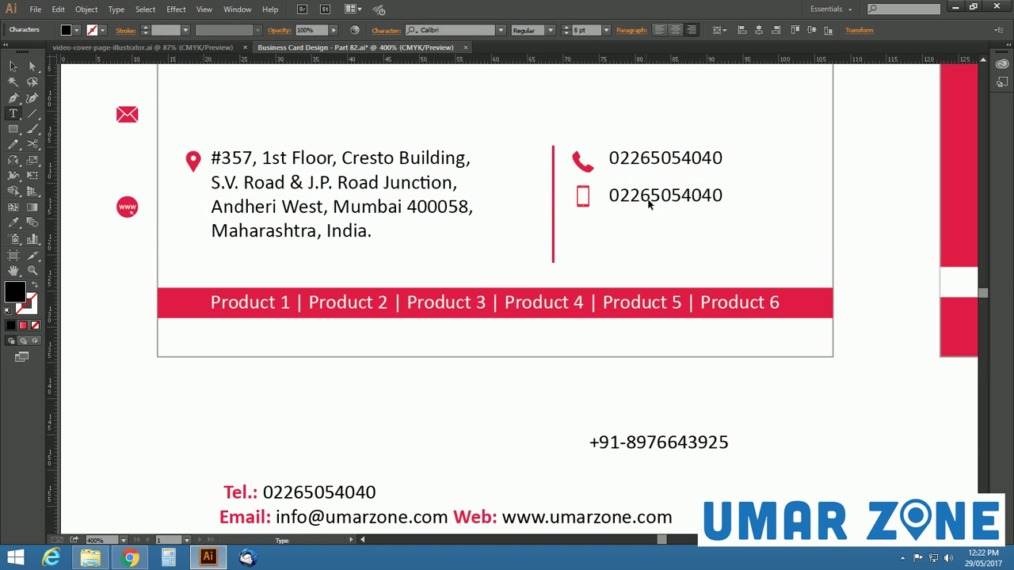
double_click(649, 197)
key(ctrl+a)
key(ctrl+v)
key(ctrl+a)
click(657, 30)
key(Escape)
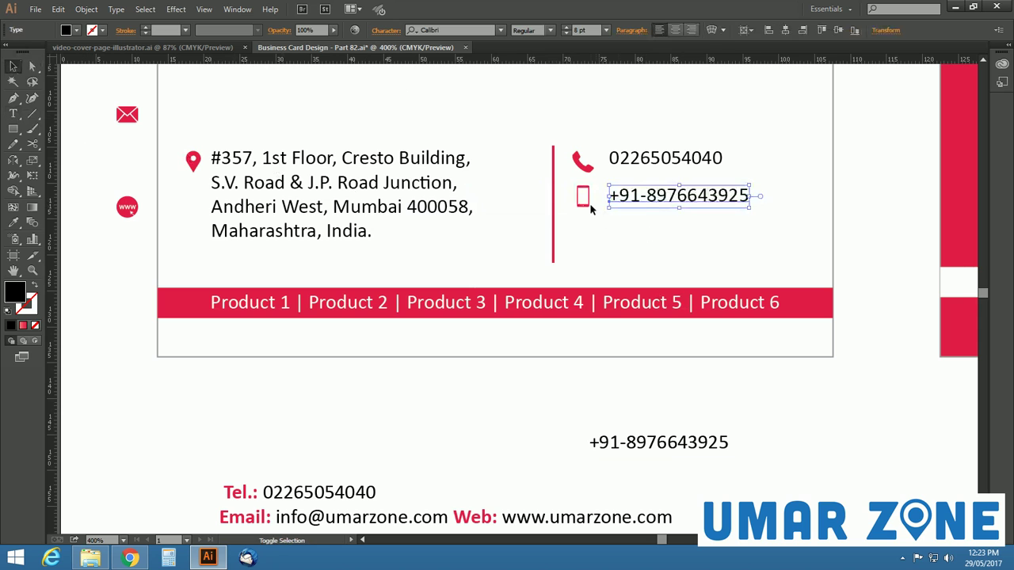
key(ctrl+x)
Reorder the rows so the mobile row sits above the landline row, spaced closely.
mouse_move(645, 163)
mouse_down()
mouse_move(645, 221)
mouse_move(655, 162)
mouse_up()
key(ctrl+f)
drag(644, 220, 644, 196)
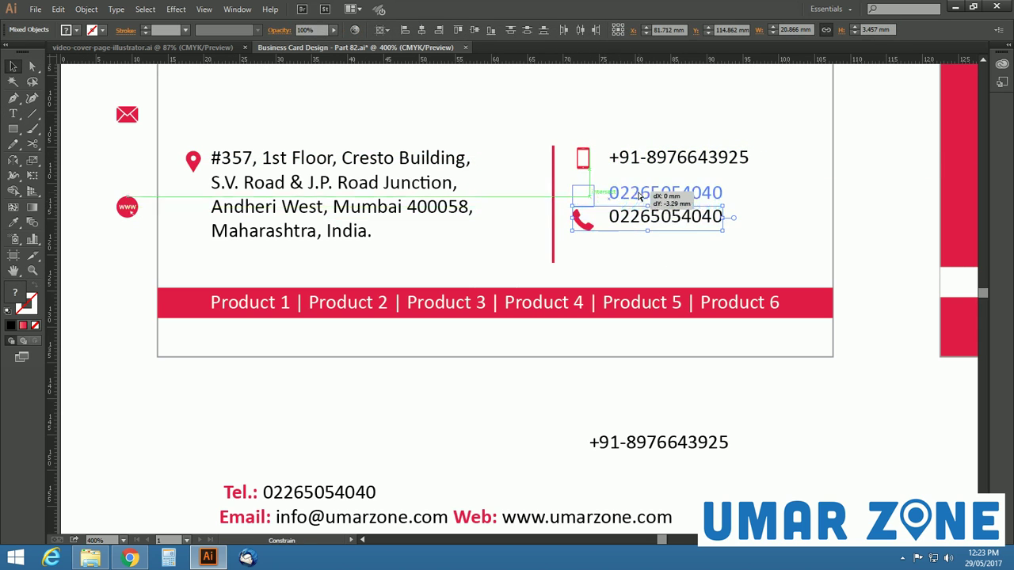
drag(580, 198, 580, 193)
click(592, 208)
Add an envelope icon row containing the e-mail address below the landline row.
drag(597, 290, 586, 228)
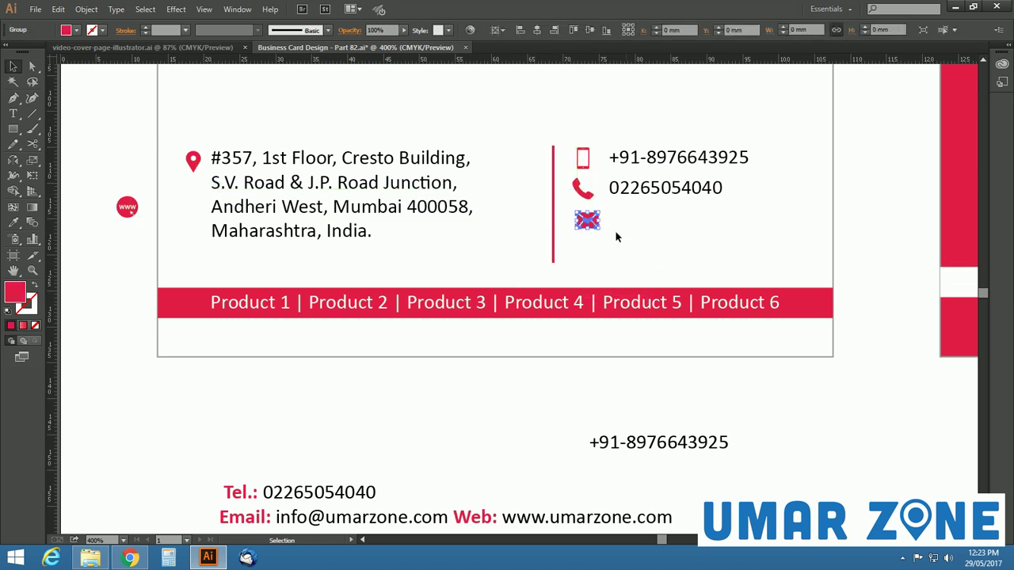
double_click(405, 528)
drag(276, 519, 448, 519)
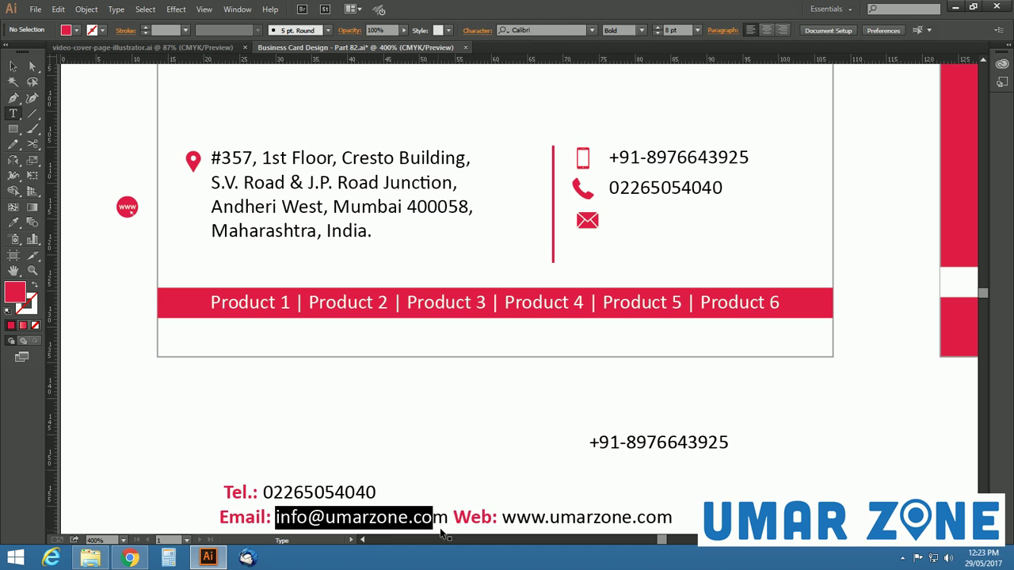
key(Escape)
drag(670, 188, 670, 220)
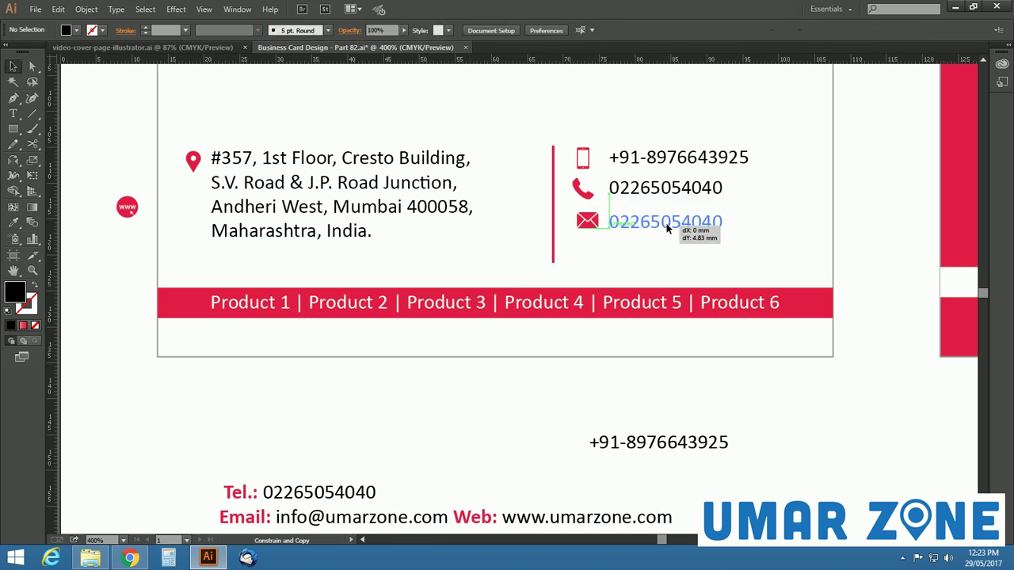
double_click(670, 221)
key(ctrl+v)
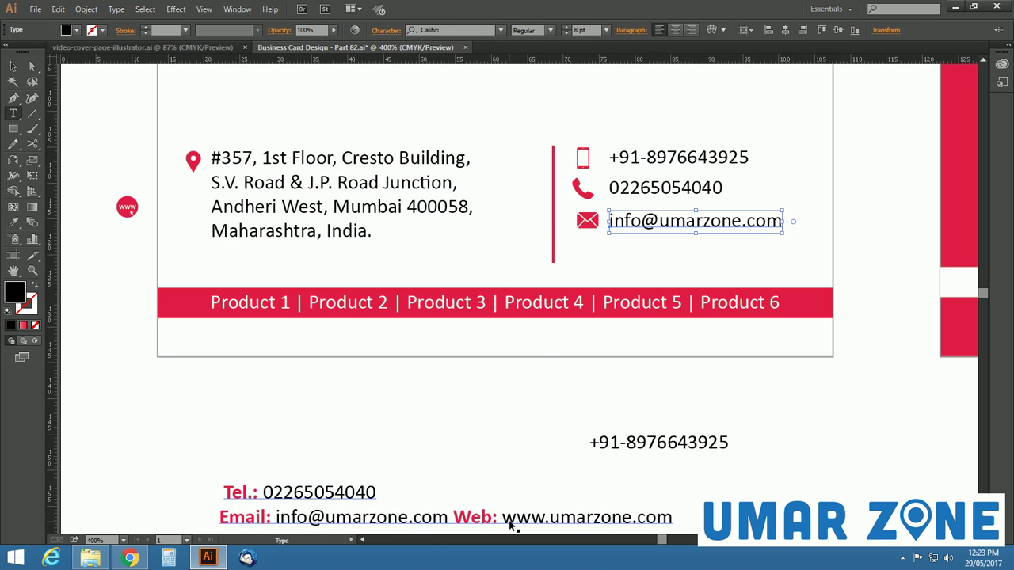
drag(502, 518, 673, 518)
key(Escape)
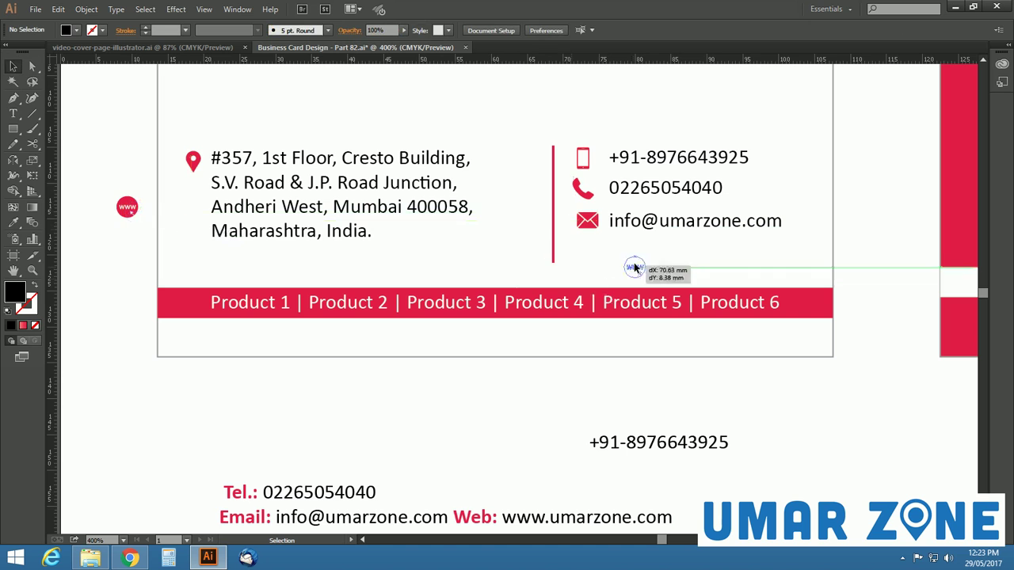
drag(587, 252, 587, 250)
drag(670, 220, 671, 247)
double_click(681, 248)
key(ctrl+v)
click(14, 66)
click(180, 175)
Nudge the phone, e-mail and www rows so all four contact rows are evenly spaced.
drag(863, 311, 862, 311)
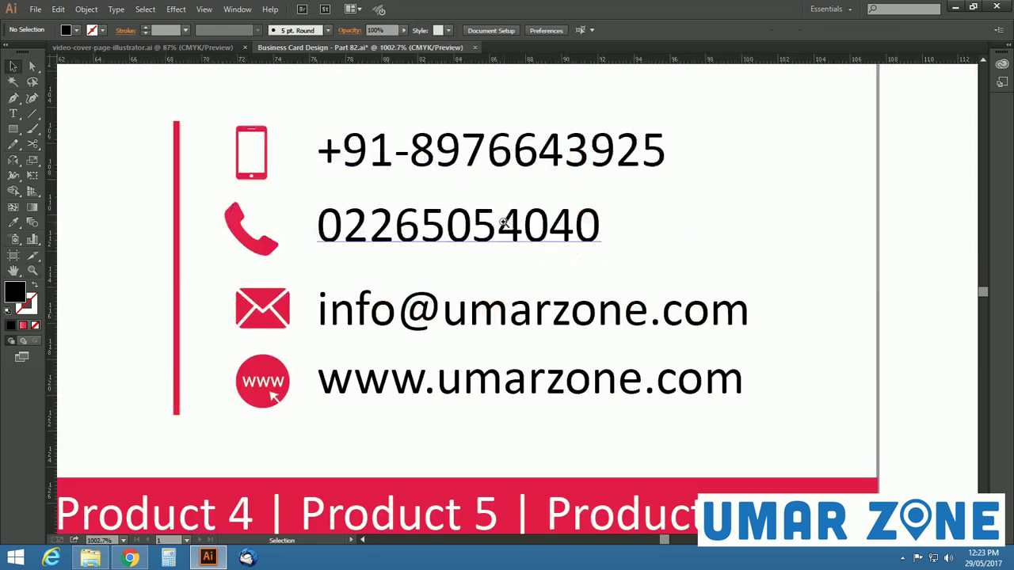
click(325, 238)
drag(325, 238, 326, 232)
drag(251, 223, 251, 228)
click(340, 310)
drag(262, 308, 262, 302)
drag(344, 399, 345, 393)
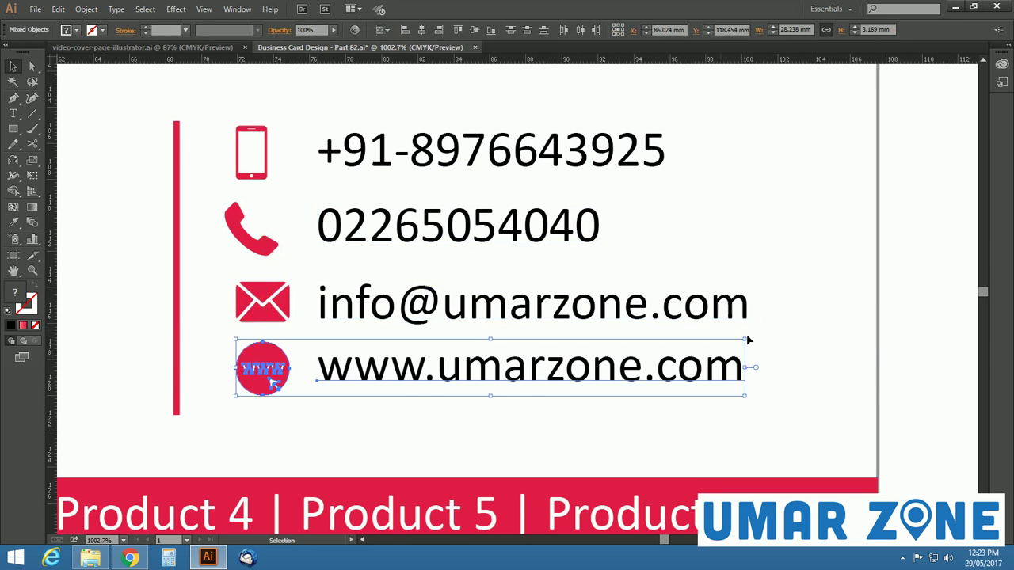
click(809, 269)
key(ctrl+0)
drag(549, 338, 551, 339)
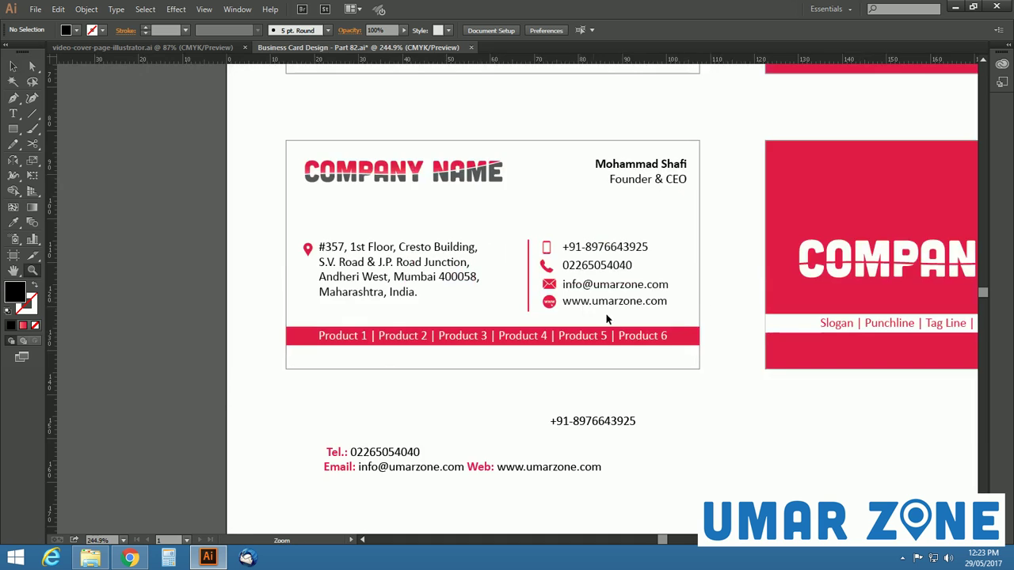
Apply a sampled colour to the red product bar with the Eyedropper.
drag(211, 78, 763, 389)
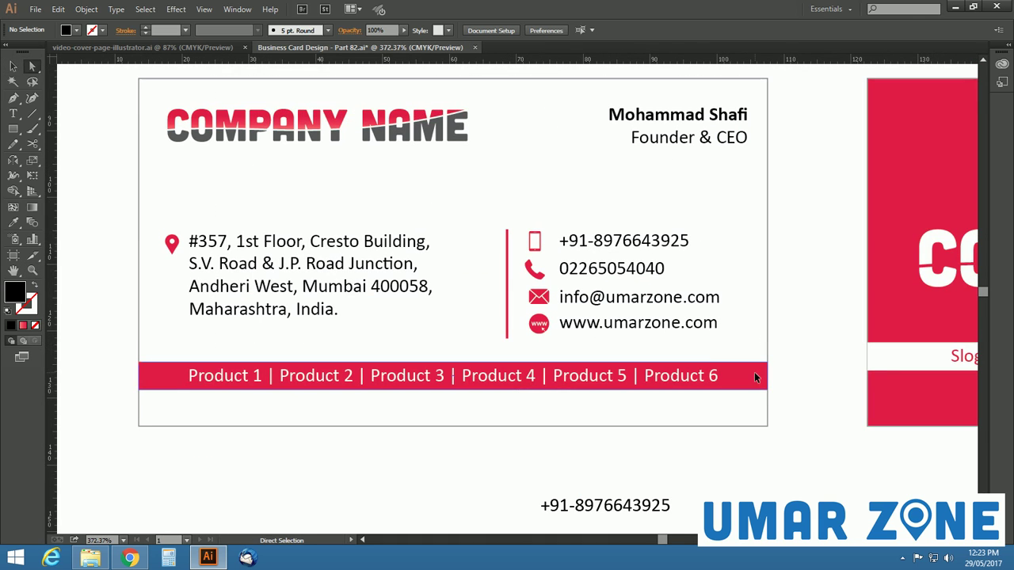
click(754, 378)
key(i)
ctrl+click(795, 311)
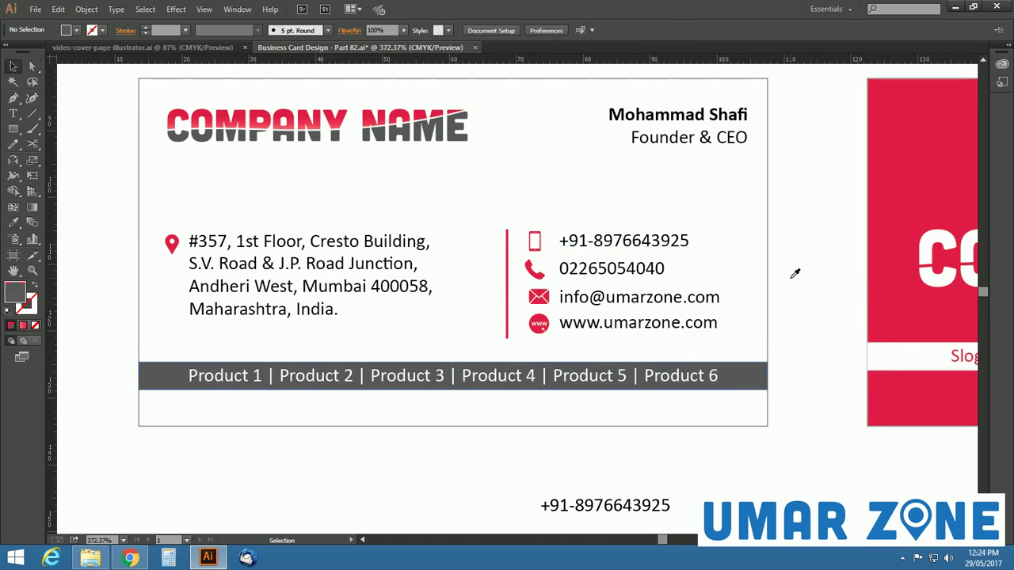
key(ctrl+minus)
Right-align the contact icon group together with the name, title and contact text.
key(a)
click(509, 278)
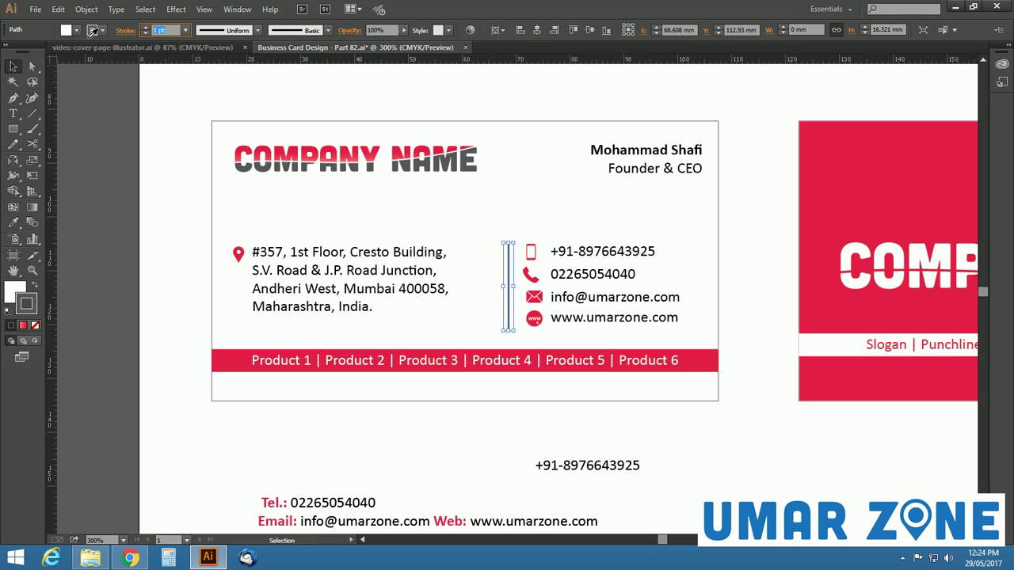
click(738, 272)
key(ctrl+minus)
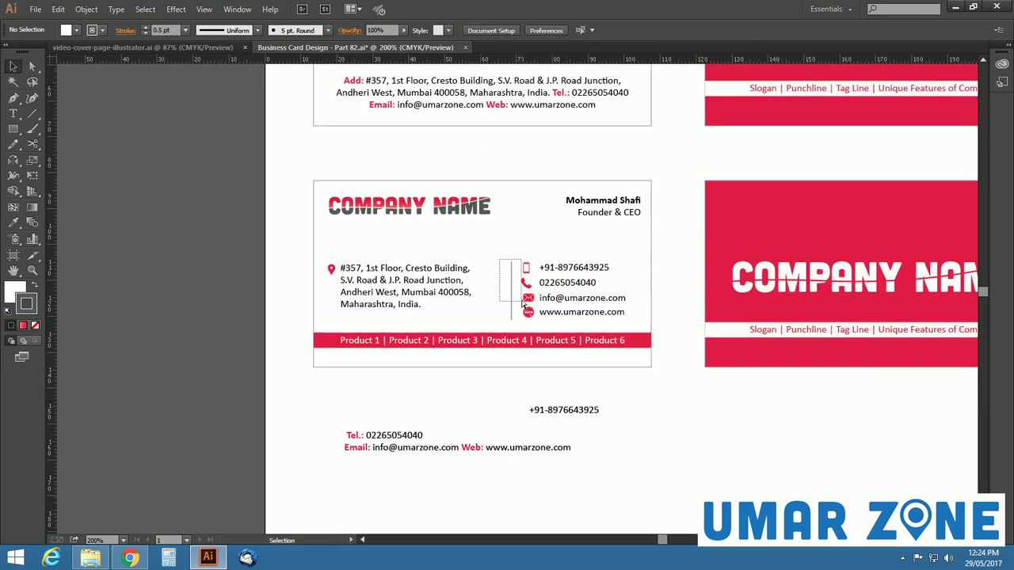
drag(521, 303, 521, 293)
click(528, 311)
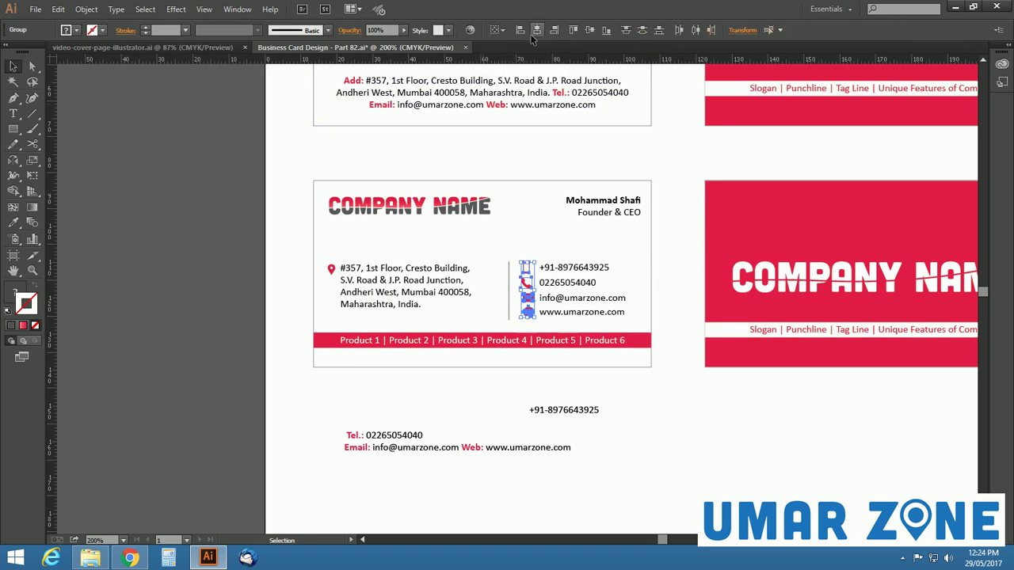
key(v)
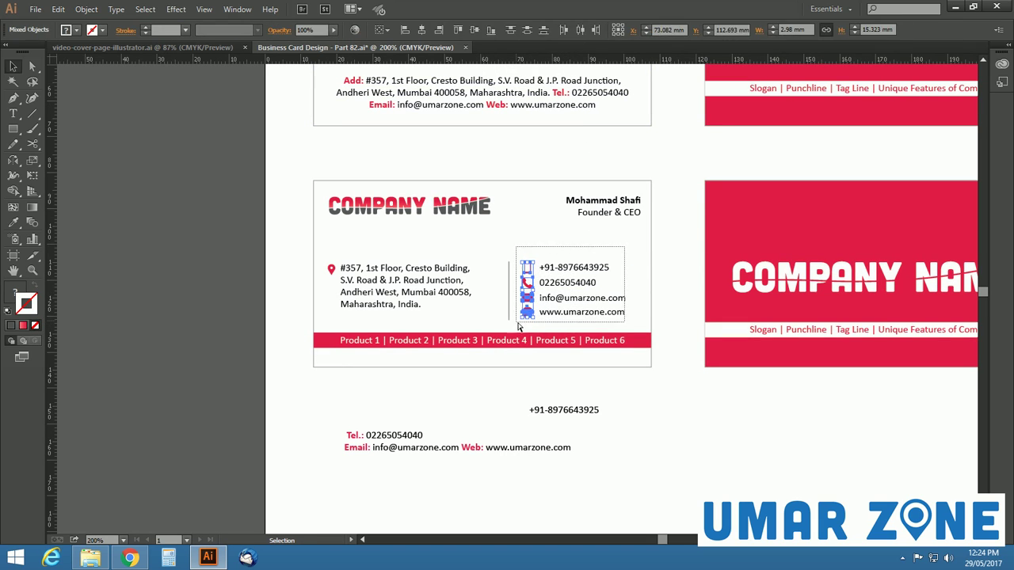
shift+click(578, 298)
click(439, 29)
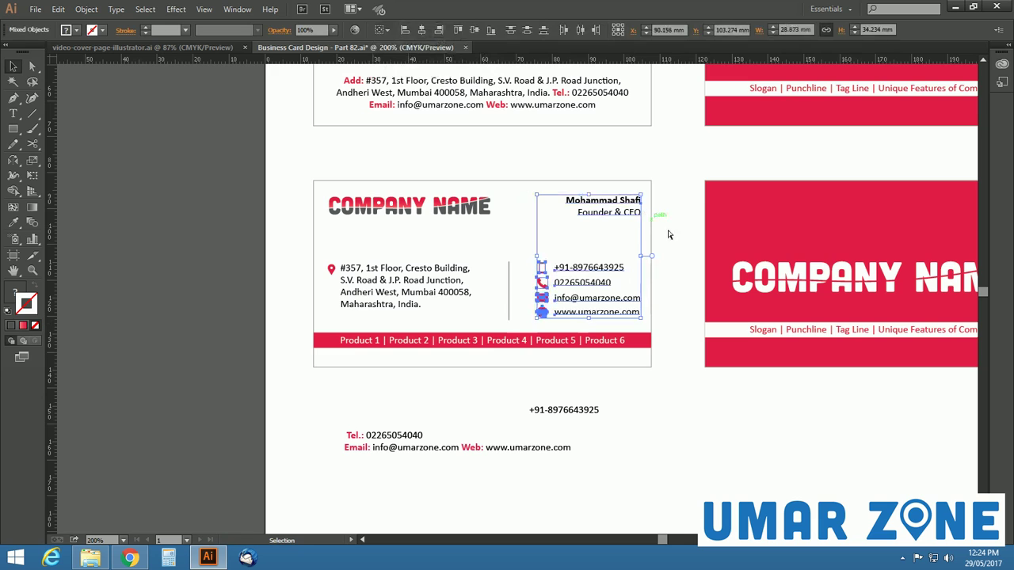
Move the divider line slightly right, closer to the contact column.
click(668, 233)
drag(508, 300, 516, 306)
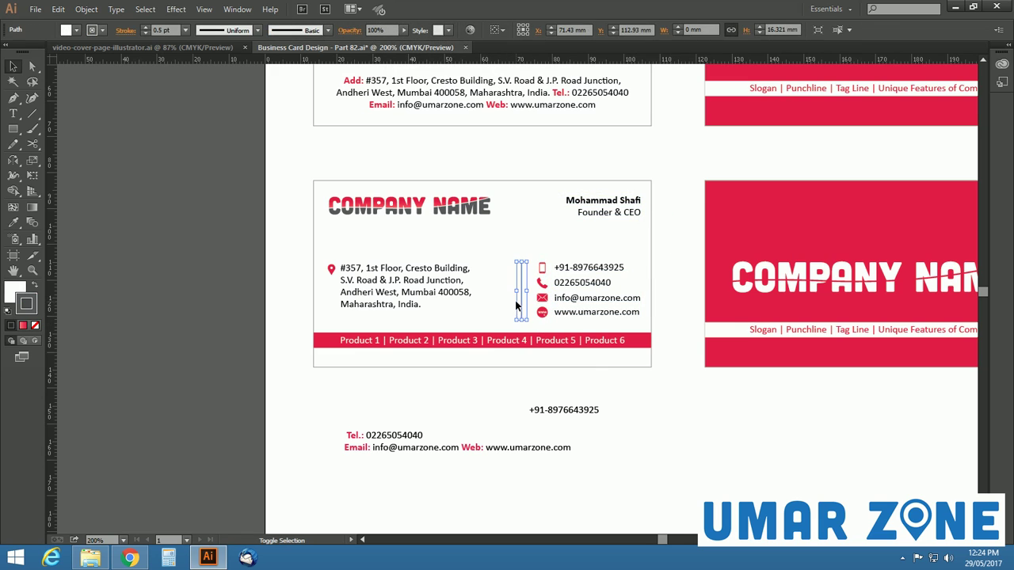
click(341, 273)
shift+click(409, 206)
click(259, 234)
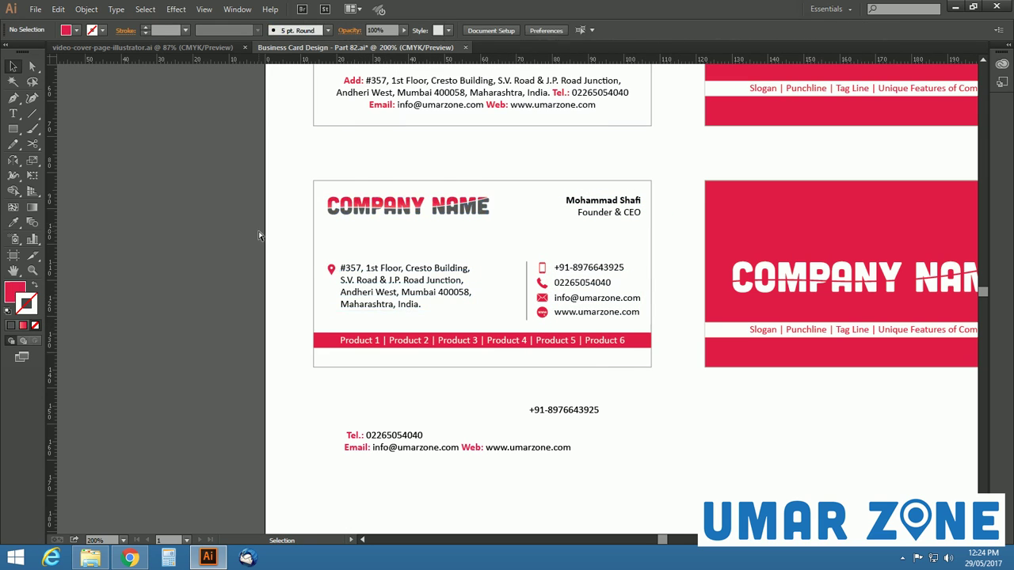
scroll(505, 410, down, 3)
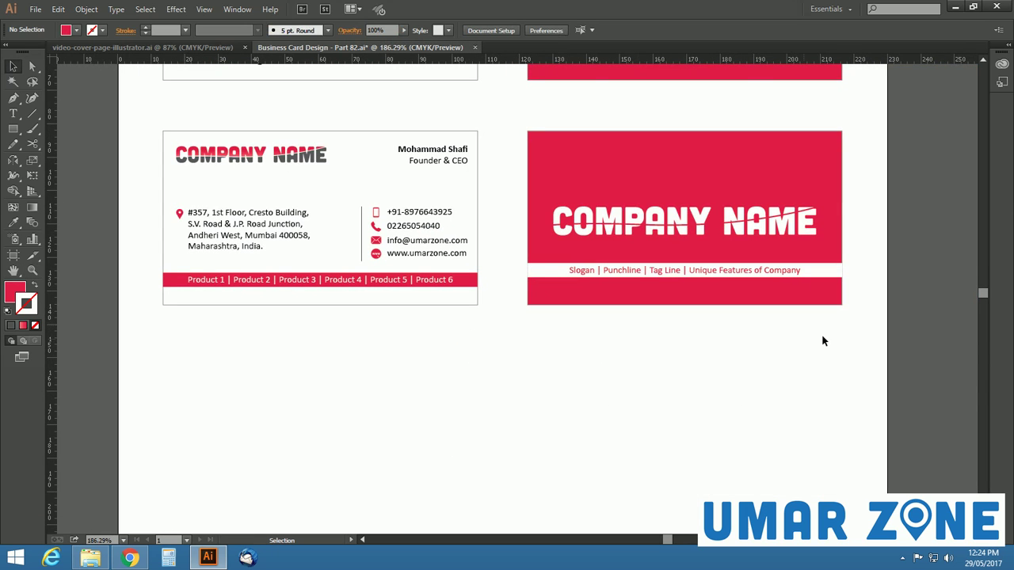
Duplicate the second-row card pair into a new third row below.
drag(828, 337, 130, 102)
drag(303, 140, 303, 351)
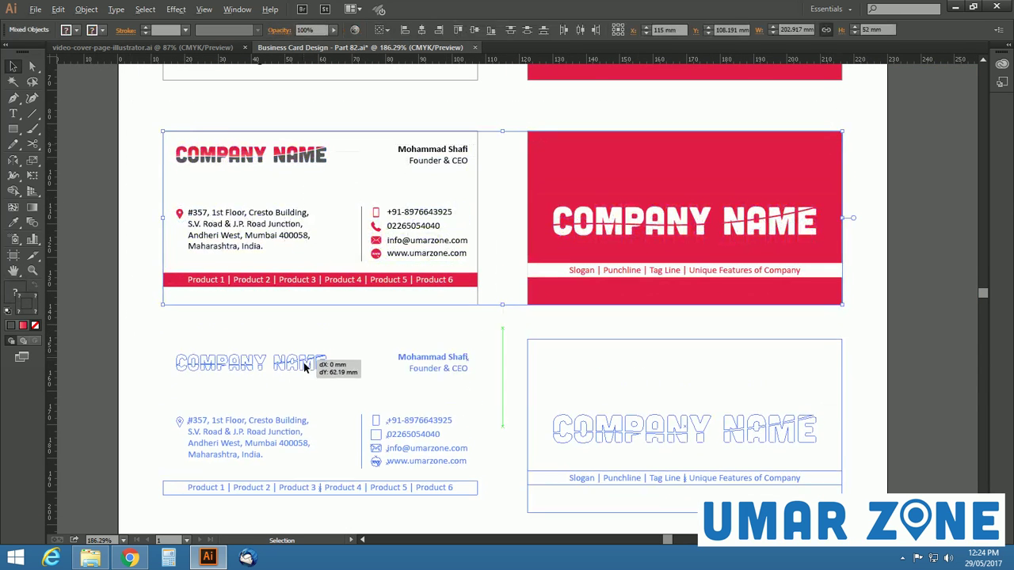
key(ctrl+z)
key(ctrl+1)
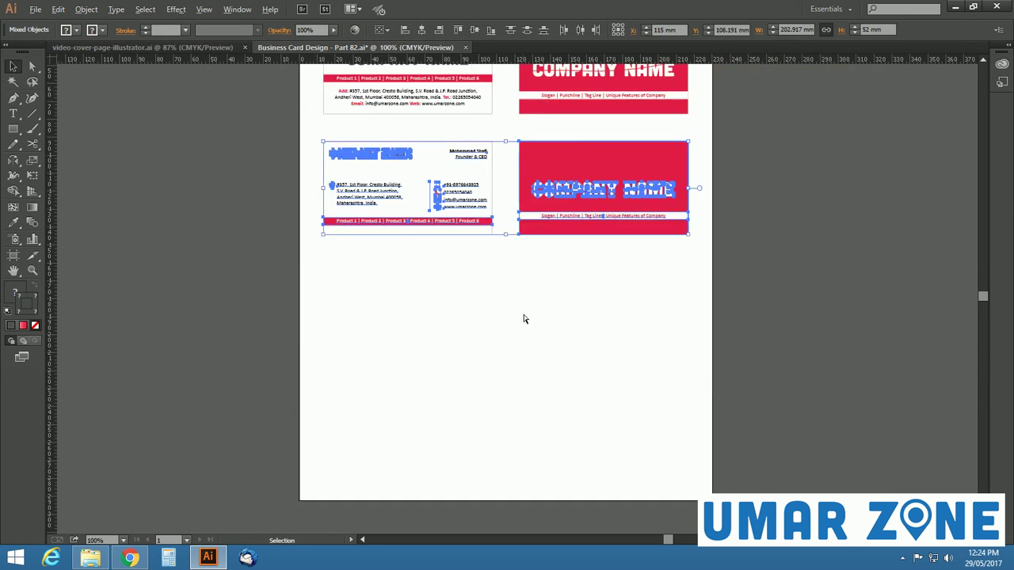
drag(396, 233, 396, 346)
click(554, 356)
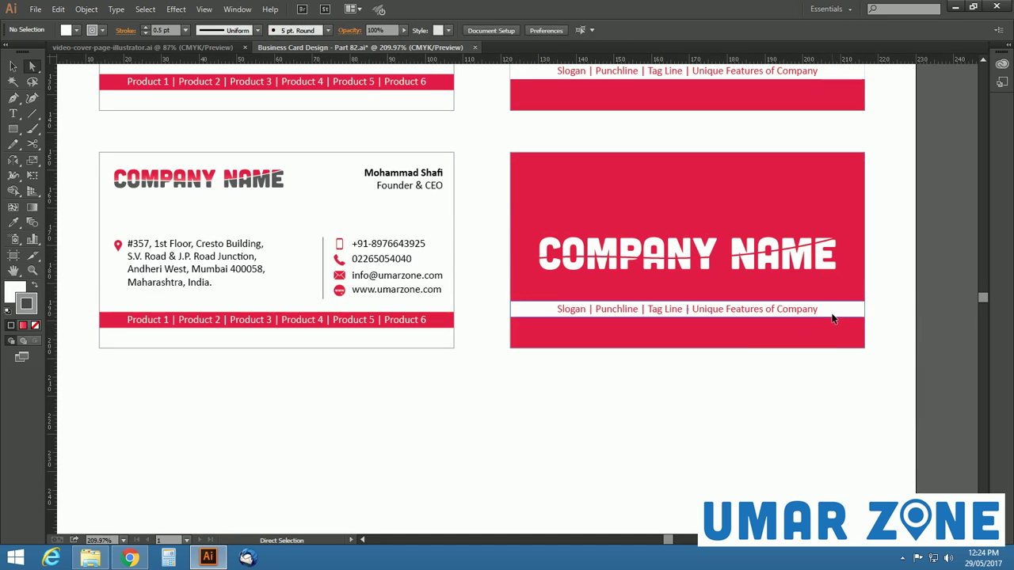
Delete the slogan strip from the copied back card.
click(831, 317)
key(Delete)
click(792, 321)
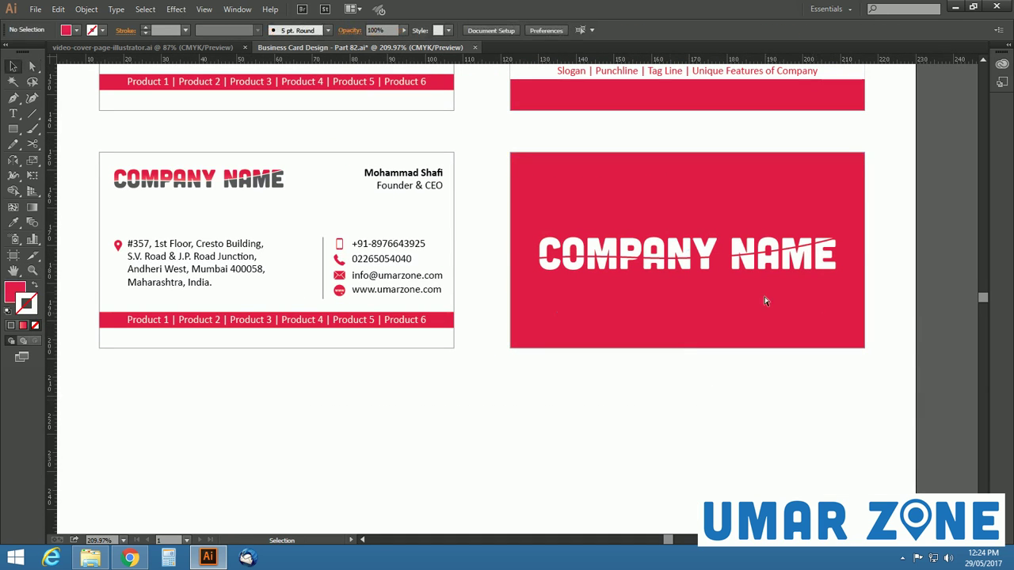
click(665, 402)
drag(443, 383, 515, 398)
Turn the red part of the copied front card's COMPANY NAME blue.
drag(158, 158, 627, 433)
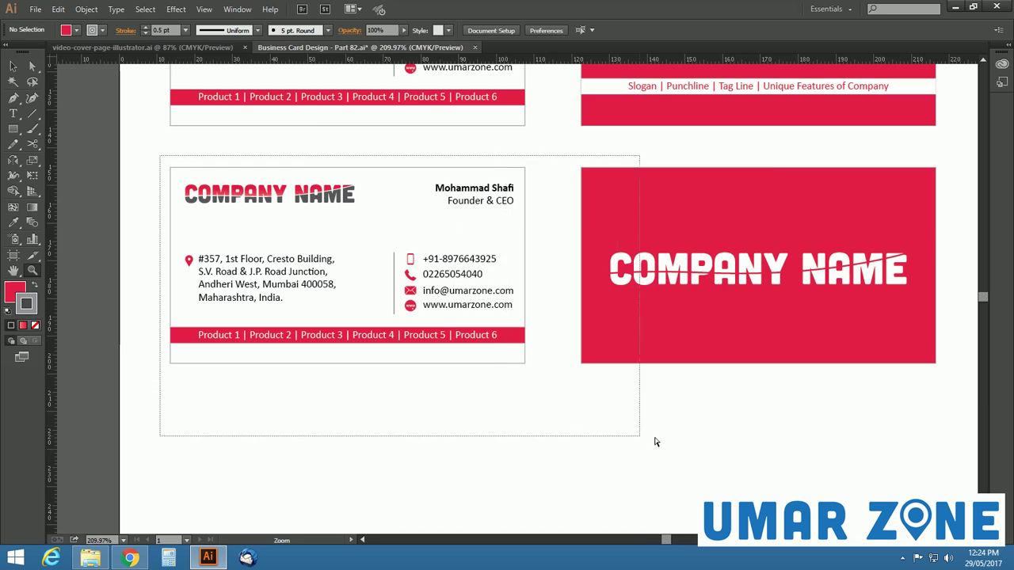
key(v)
click(290, 127)
click(66, 29)
click(95, 60)
click(457, 195)
drag(103, 201, 123, 222)
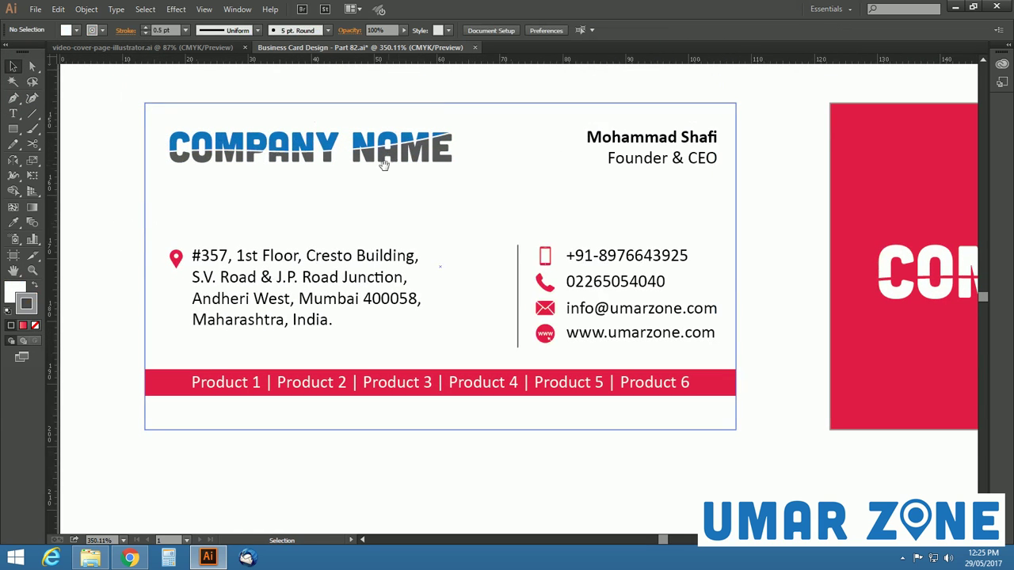
Recolor the copied front card's product bar blue with the Eyedropper.
drag(444, 302, 451, 316)
click(695, 403)
key(i)
click(360, 159)
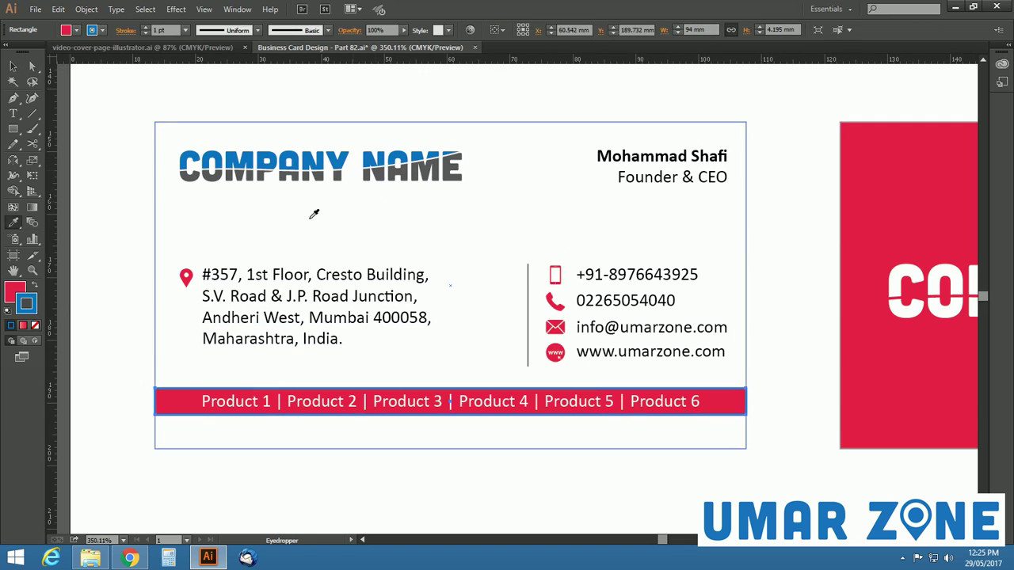
key(v)
key(ctrl+shift+a)
Select all red-filled pin and contact icons via Same Fill Color and make them blue.
double_click(181, 268)
double_click(431, 90)
drag(153, 118, 728, 446)
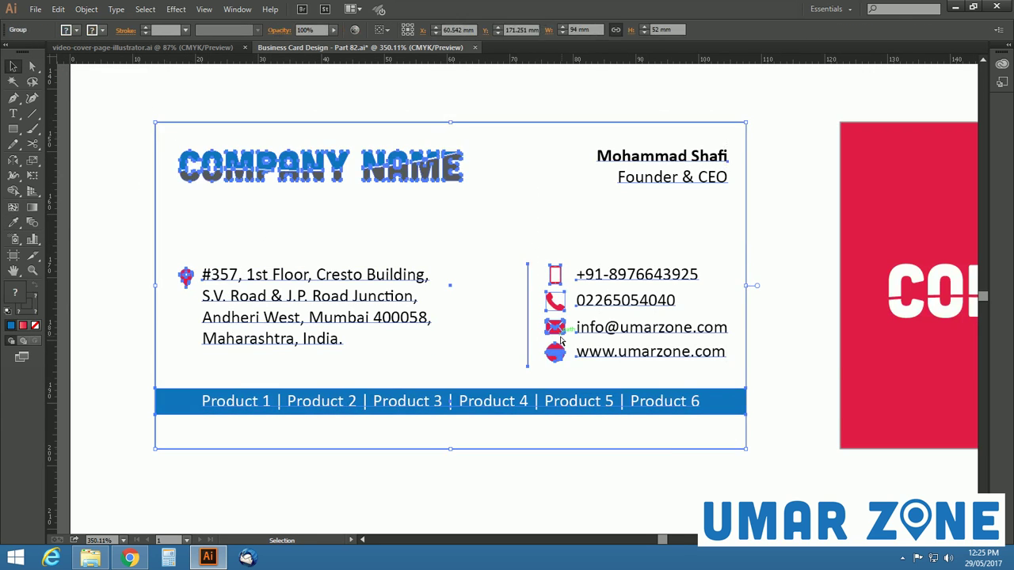
double_click(204, 294)
click(145, 9)
click(339, 185)
key(i)
click(182, 391)
key(v)
key(ctrl+shift+a)
double_click(613, 83)
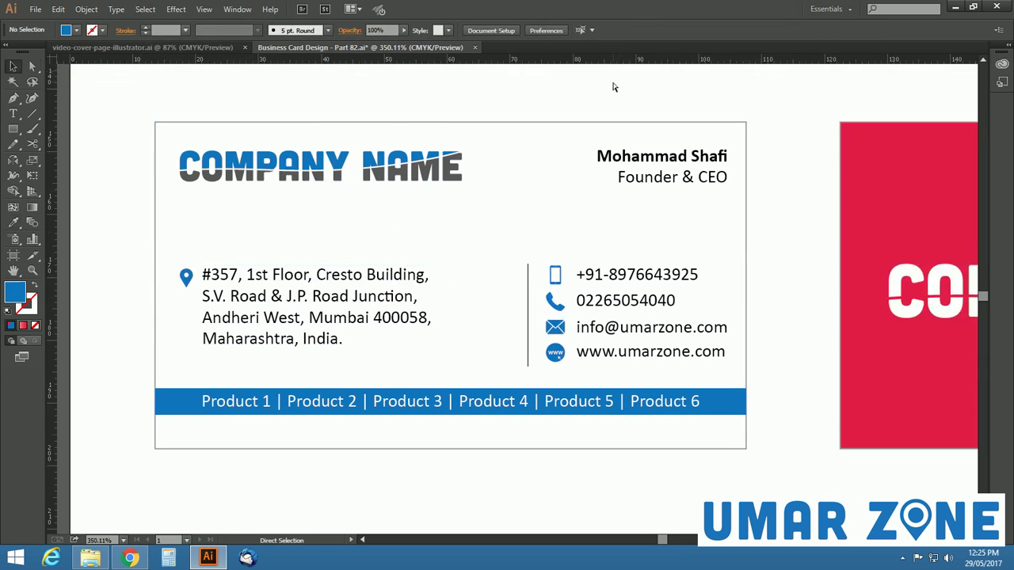
key(ctrl+0)
Sample blue onto the copied back card so it becomes solid blue.
drag(345, 279, 683, 412)
click(554, 276)
key(i)
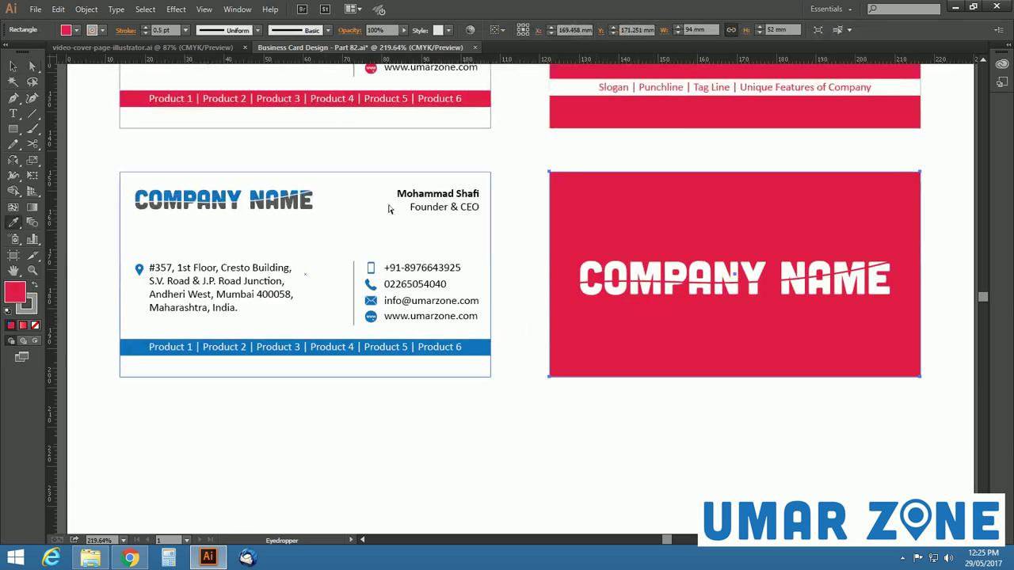
click(479, 349)
key(ctrl+shift+a)
key(z)
alt+click(600, 388)
mouse_move(238, 189)
mouse_down()
mouse_move(317, 248)
mouse_move(771, 418)
mouse_up()
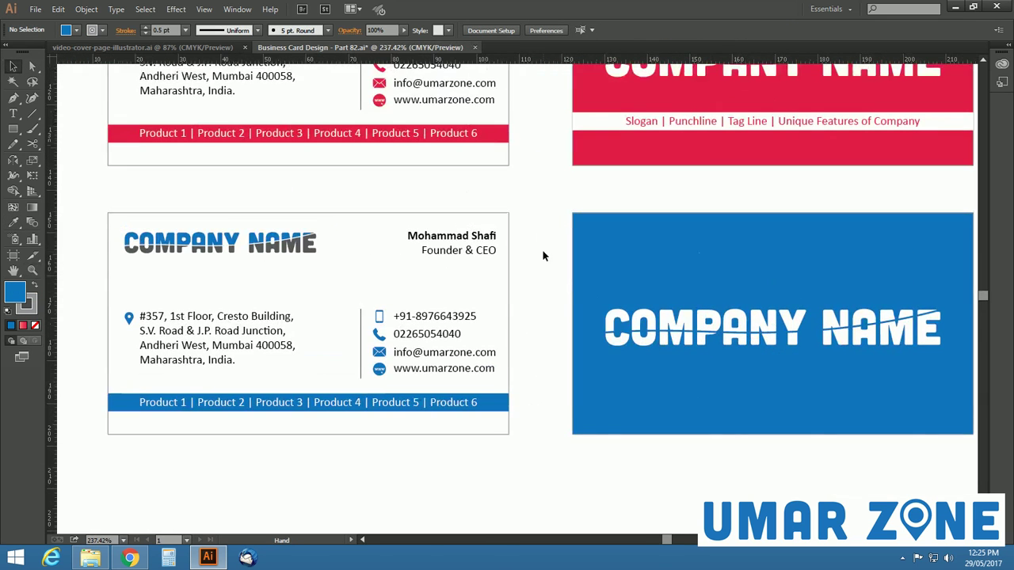
drag(542, 250, 545, 298)
drag(102, 256, 514, 479)
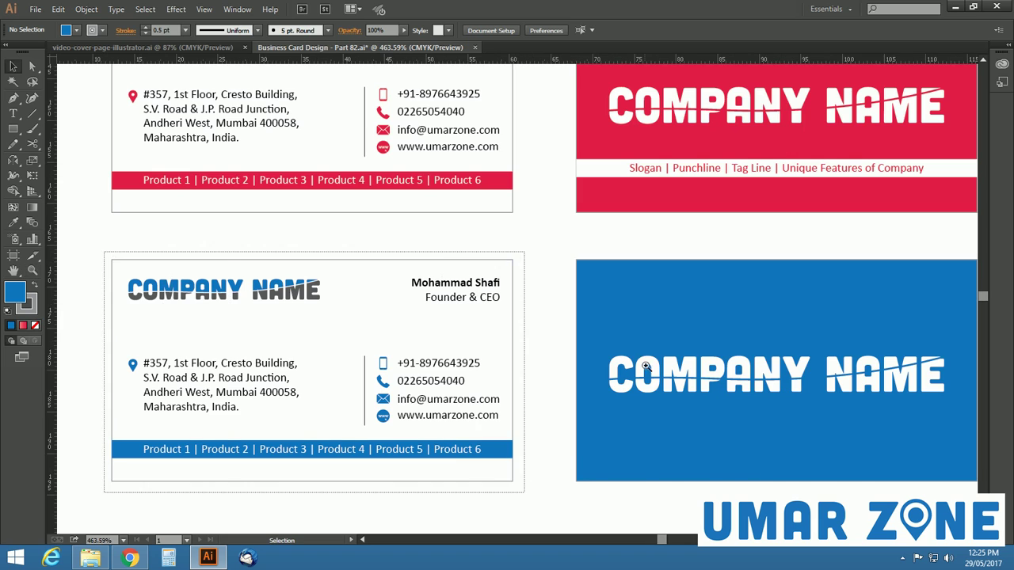